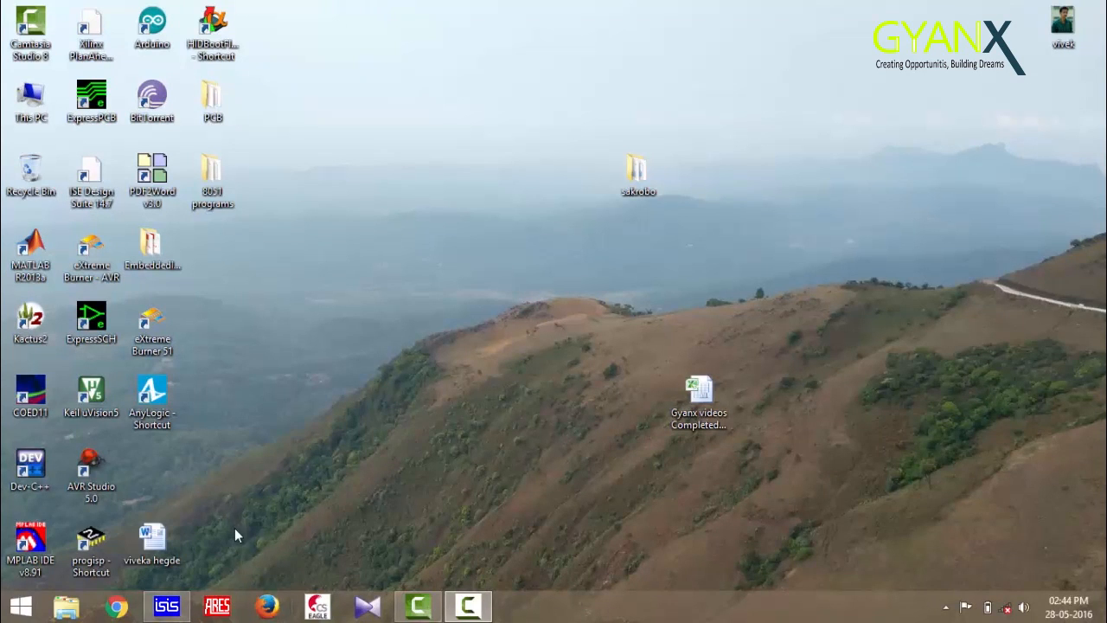
Place a CONN-SIL3 connector to the right of the op-amp circuit in the Light sensor schematic
click(163, 607)
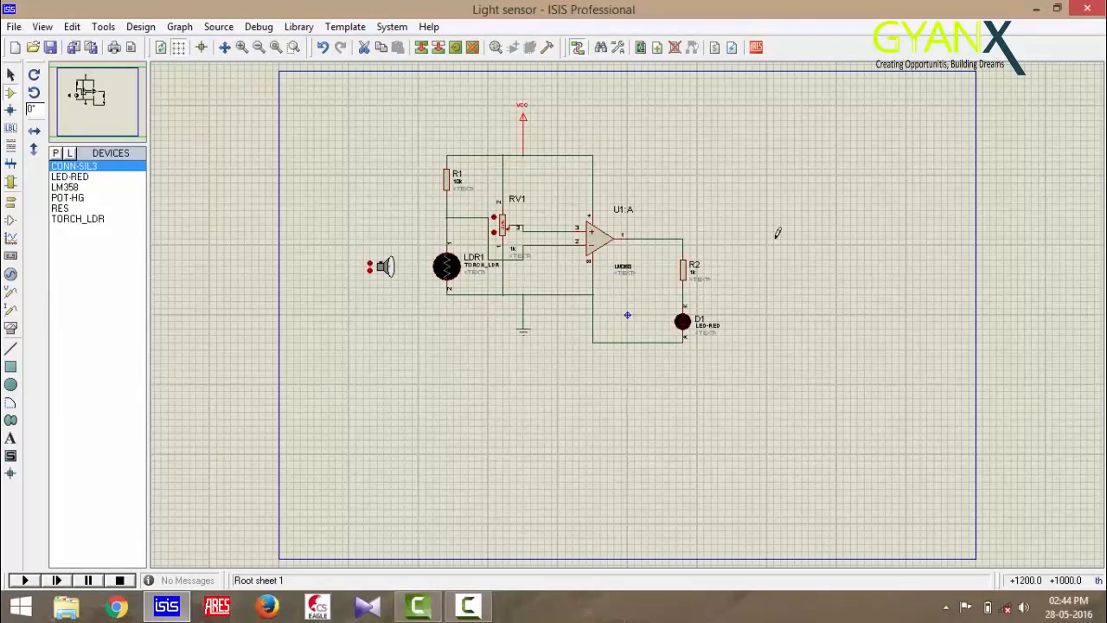
click(96, 167)
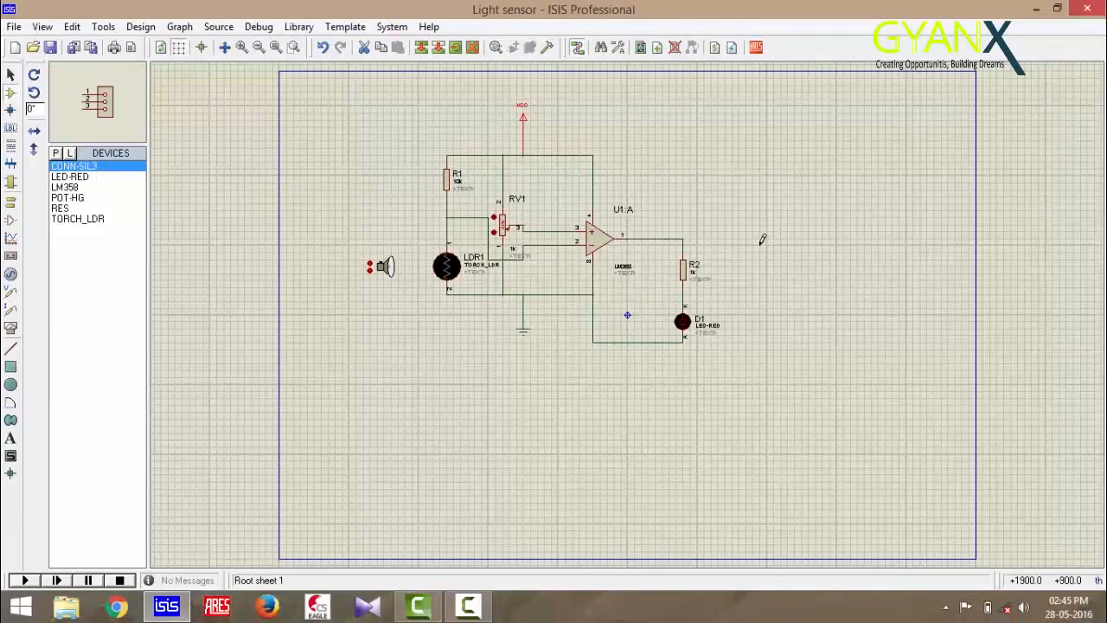
click(755, 239)
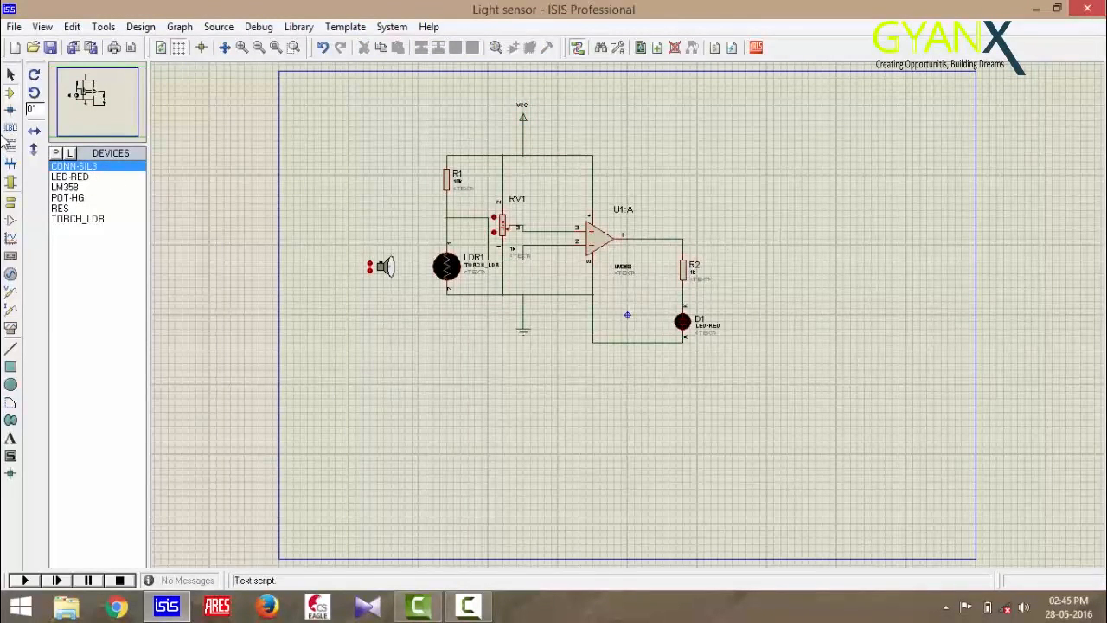
click(74, 167)
click(775, 233)
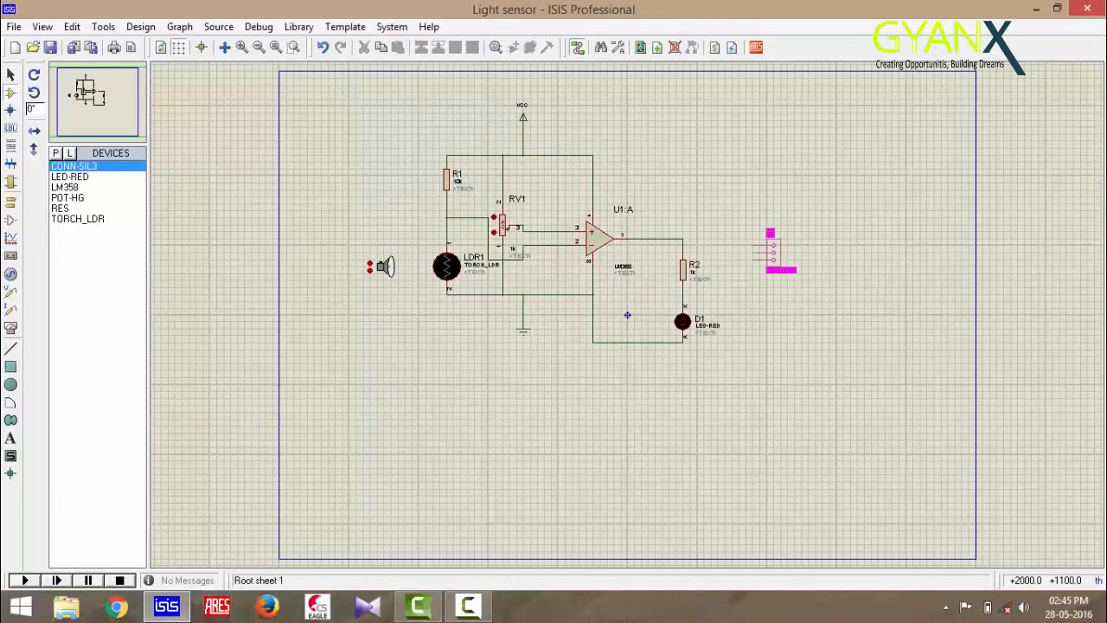
click(772, 230)
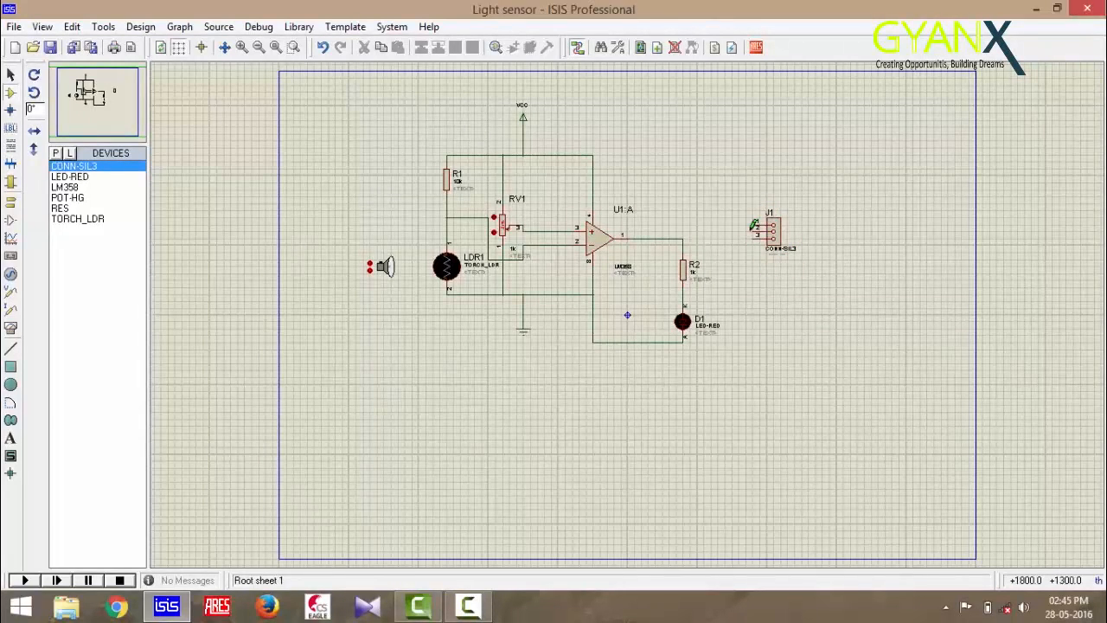
Wire the connector J1's three pins to the supply line, the op-amp output and the LED's lower leg
click(754, 225)
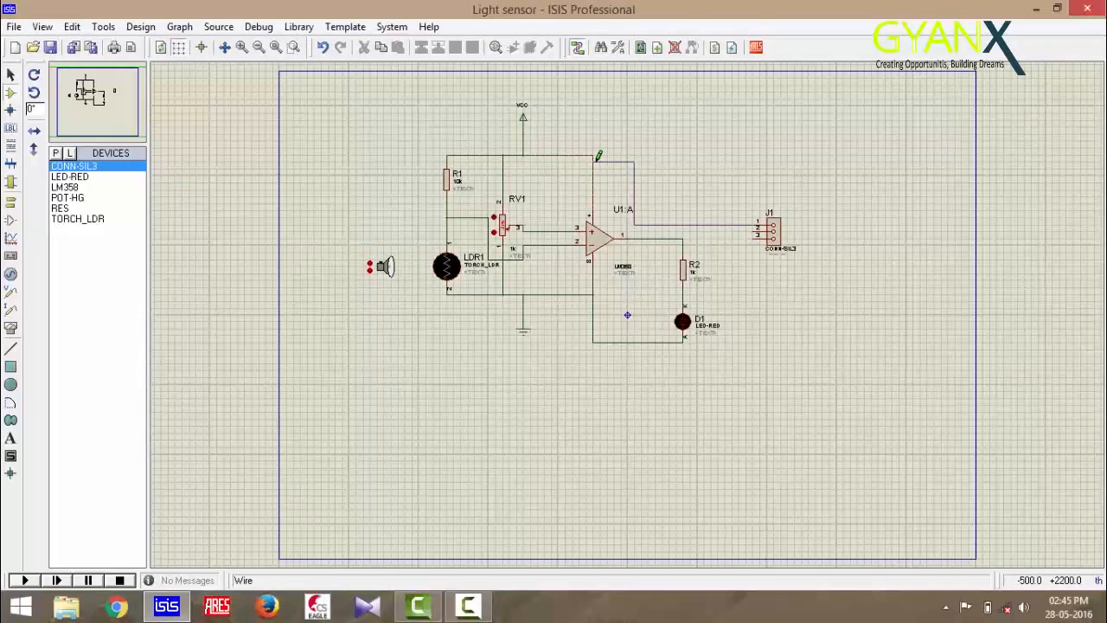
click(597, 155)
click(736, 231)
click(684, 234)
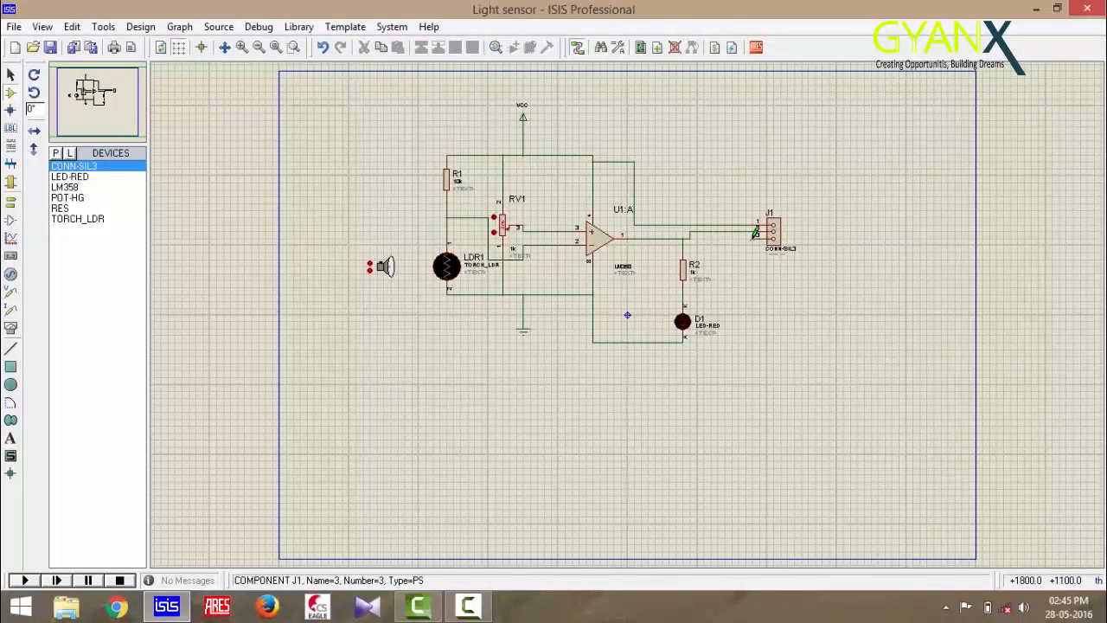
click(755, 232)
click(681, 346)
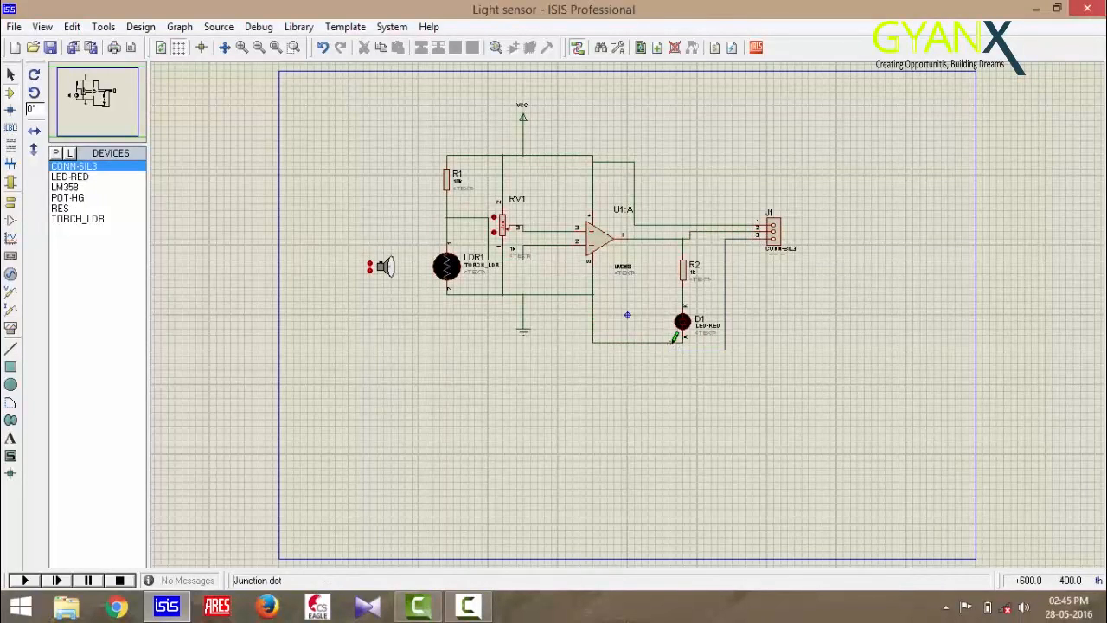
Save the Light sensor design
click(242, 48)
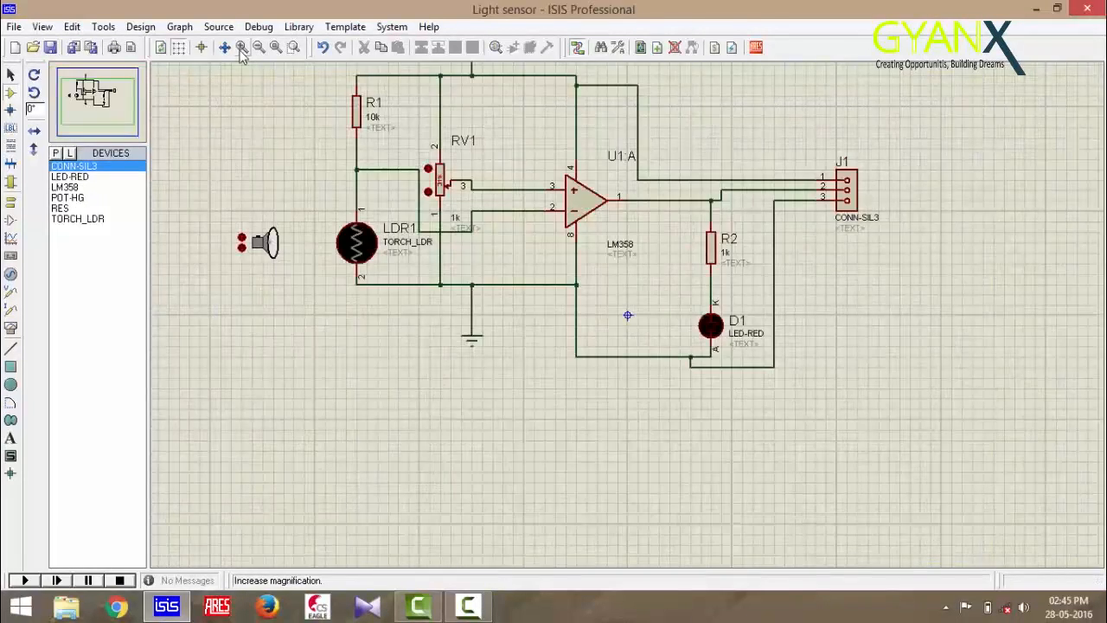
scroll(626, 310, up, 2)
scroll(630, 309, down, 2)
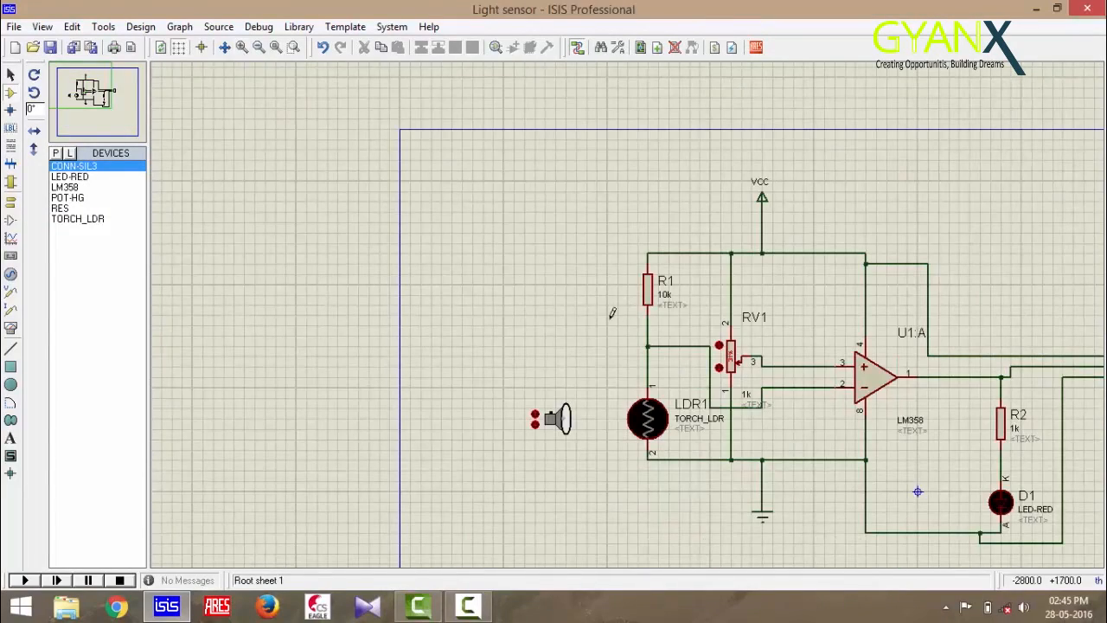
click(81, 91)
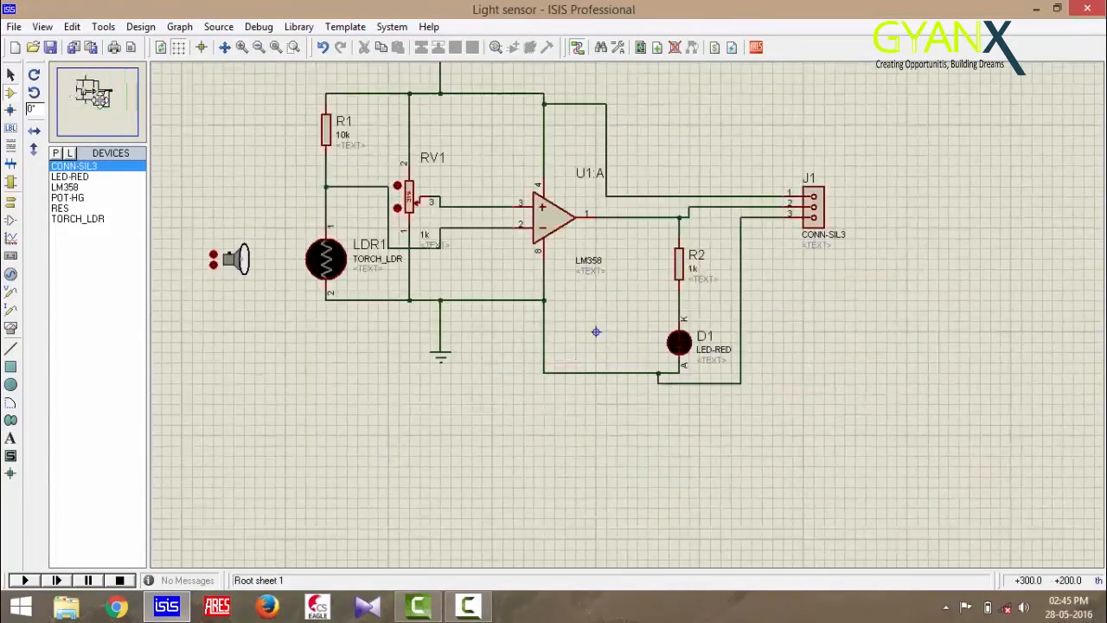
click(51, 47)
Send the netlist to ARES, closing the Create New Layout template dialog
click(103, 27)
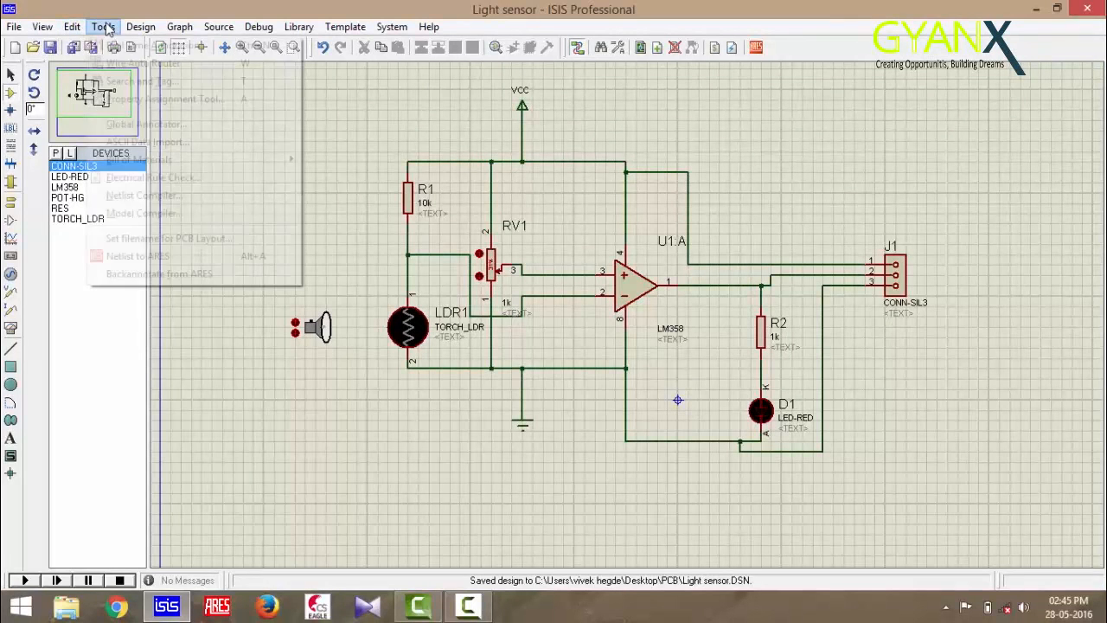
click(139, 257)
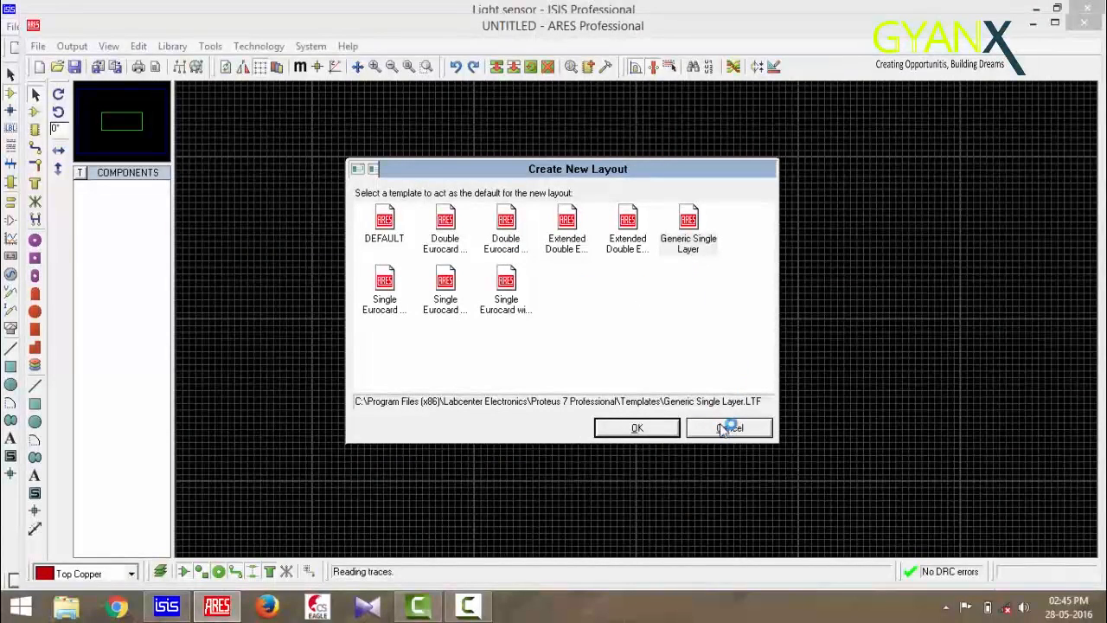
click(729, 428)
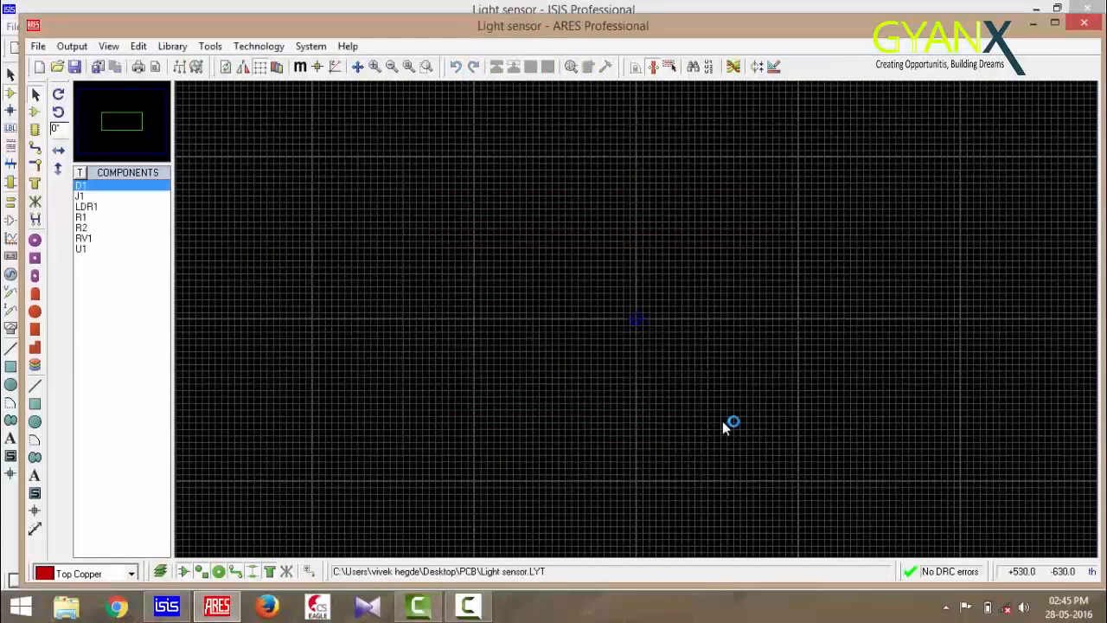
Draw a rectangular board outline on the Board Edge layer with the 2D graphics box tool
click(36, 405)
click(131, 573)
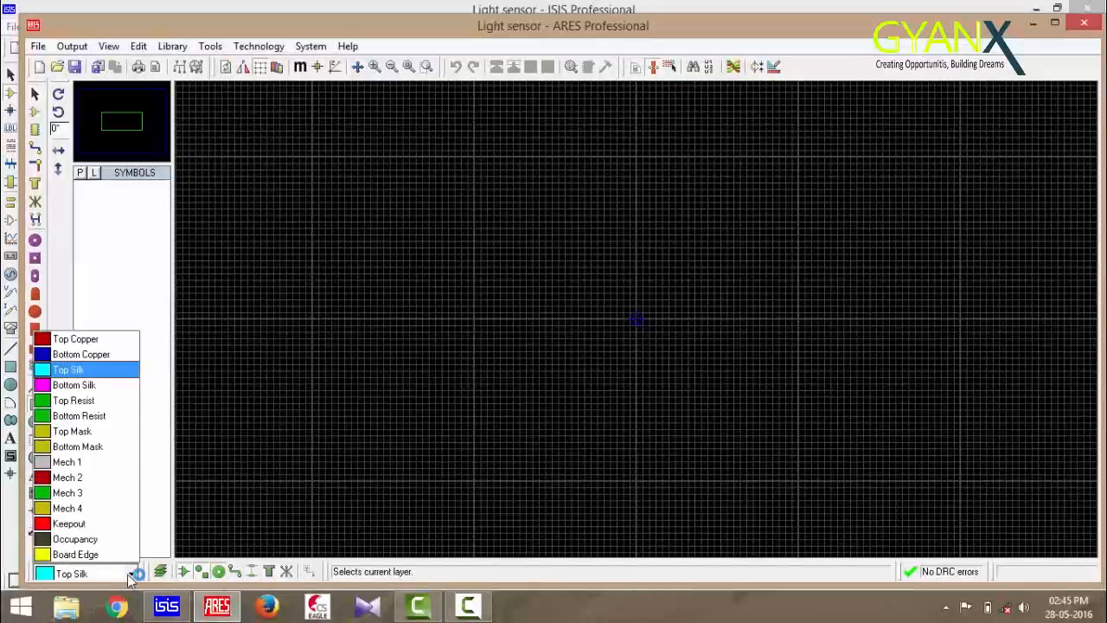
click(75, 554)
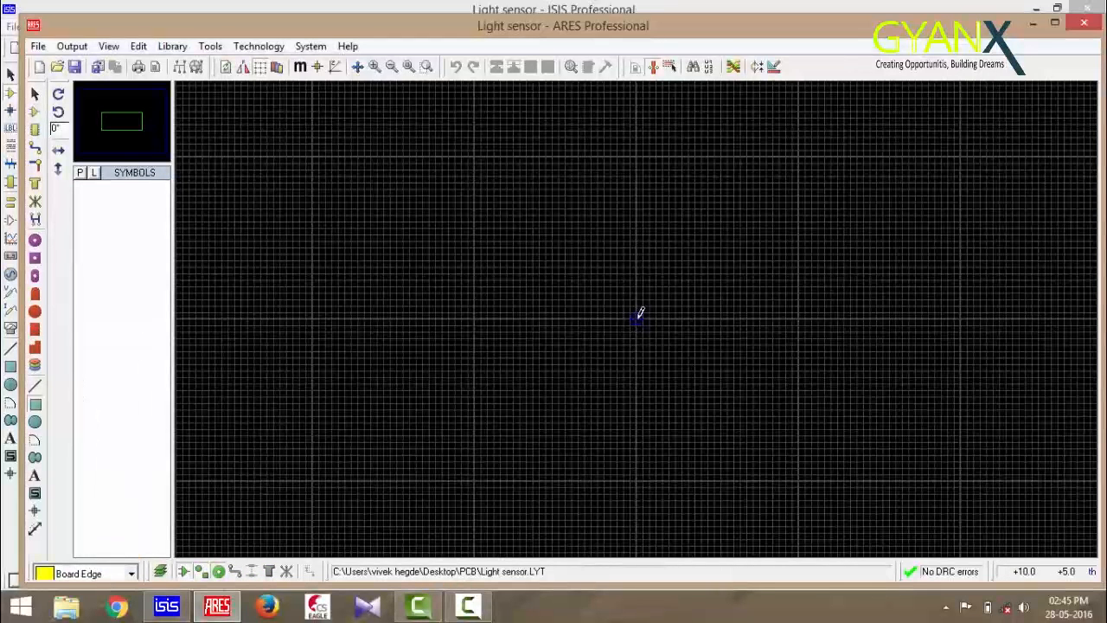
drag(637, 317, 853, 511)
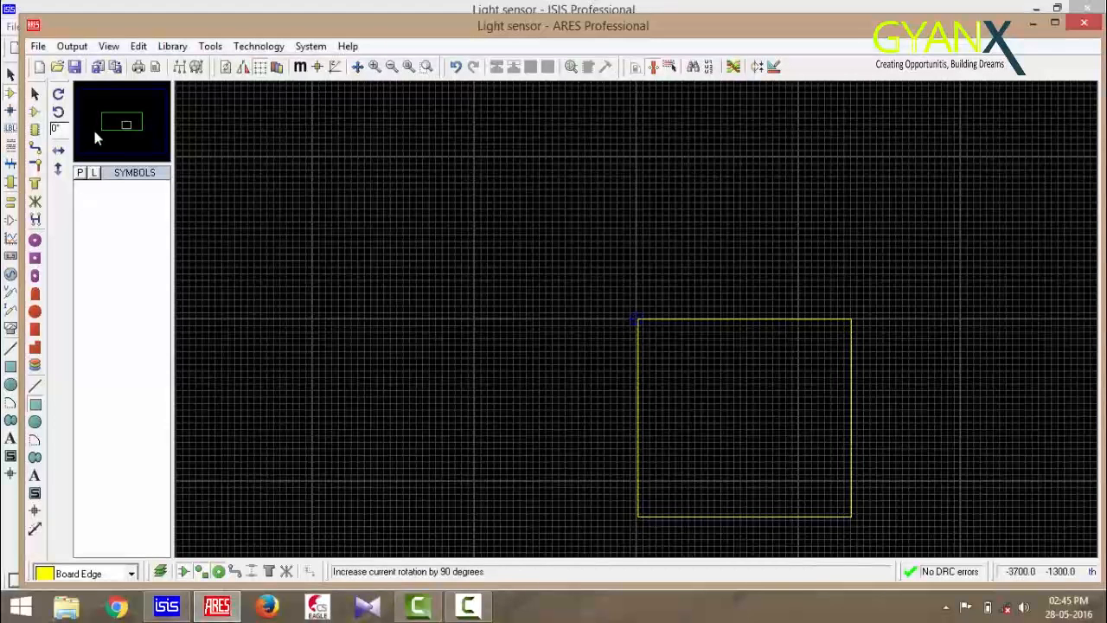
Place U1 rotated to -90° near the centre of the board outline
click(35, 111)
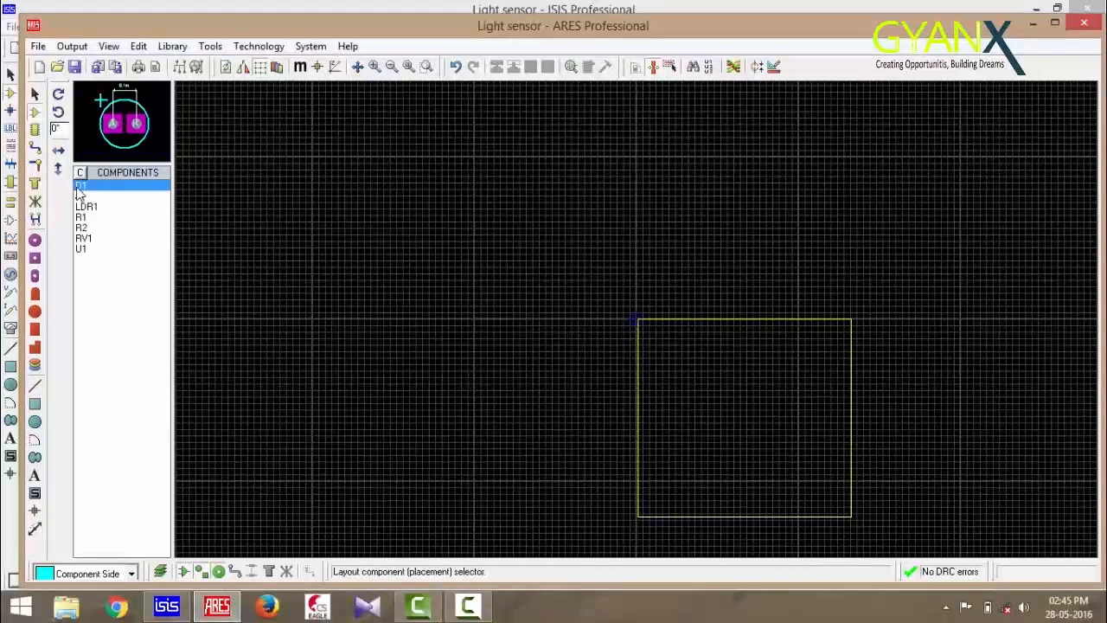
click(98, 250)
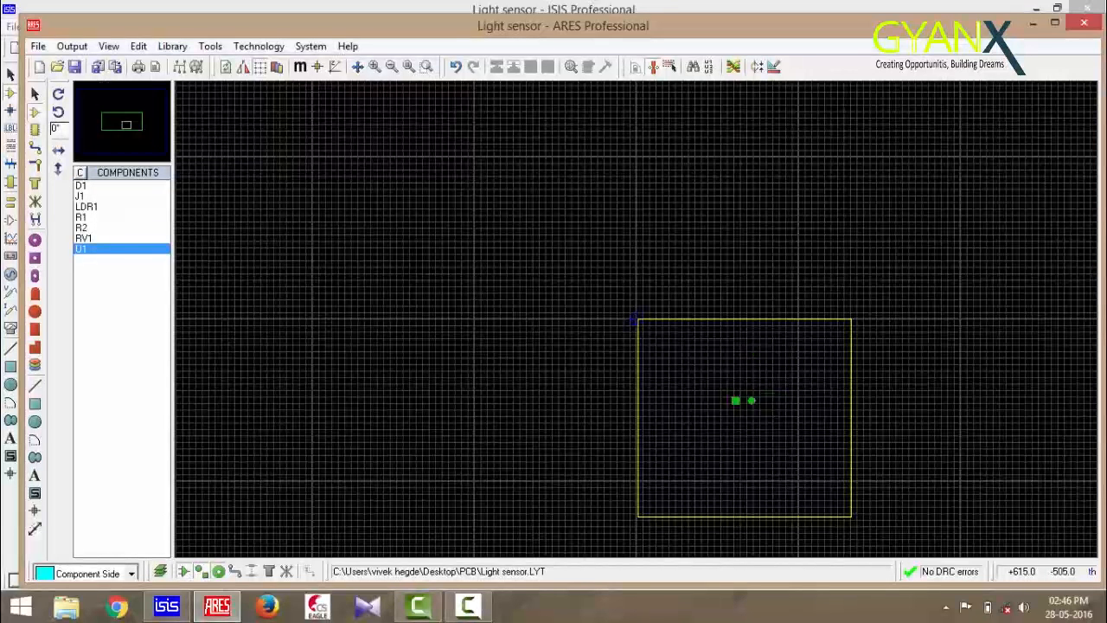
click(735, 426)
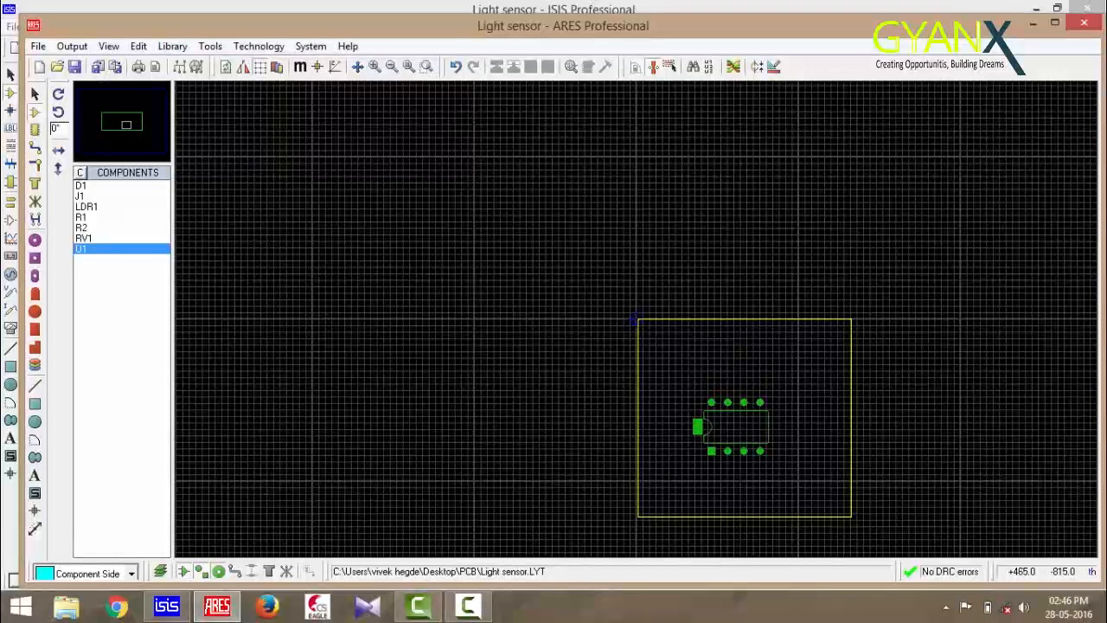
key(minus)
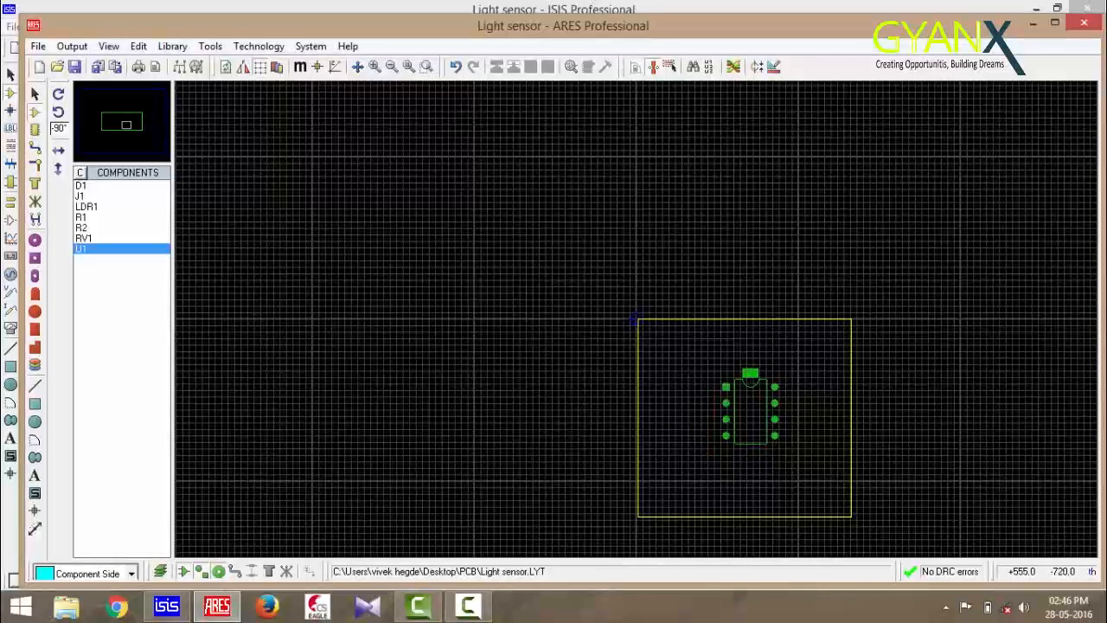
click(725, 443)
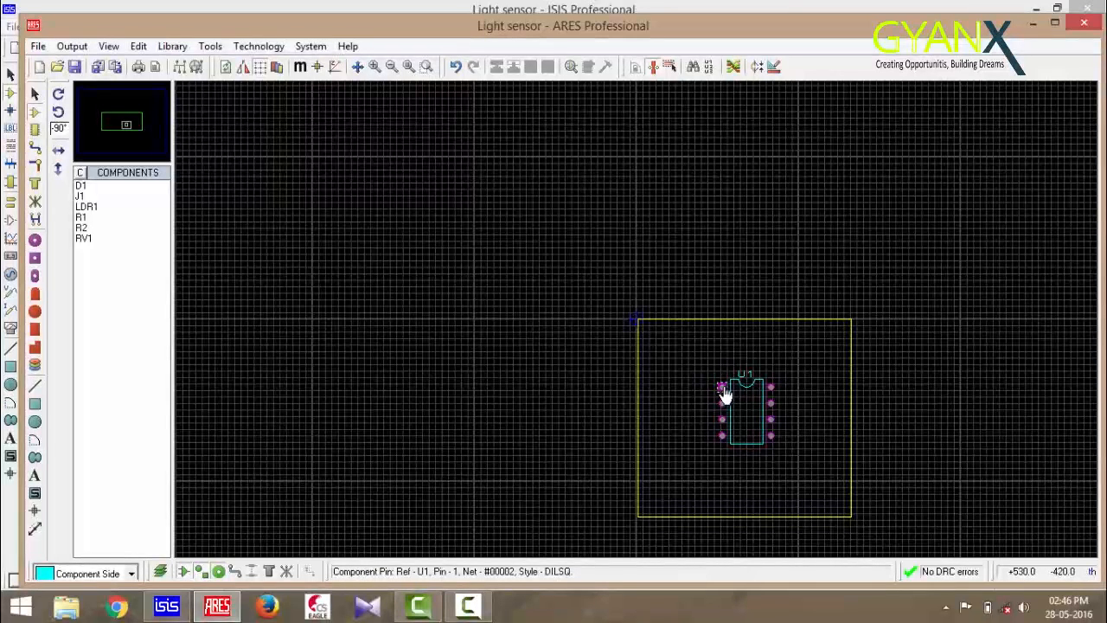
Place LDR1 in the lower left of the board and R1 above it
click(86, 207)
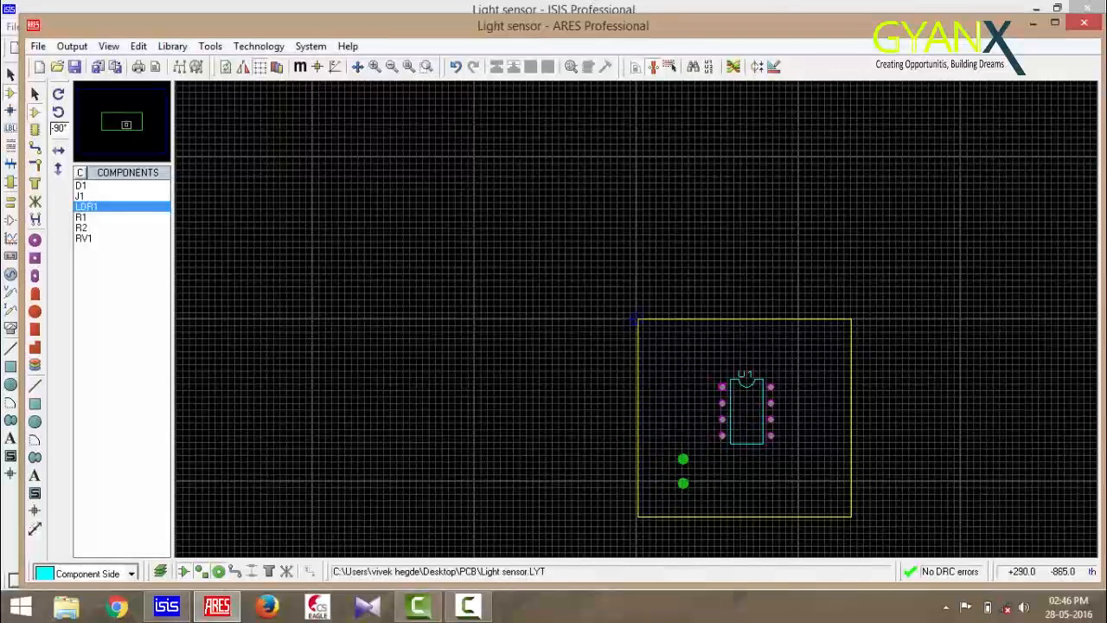
click(681, 469)
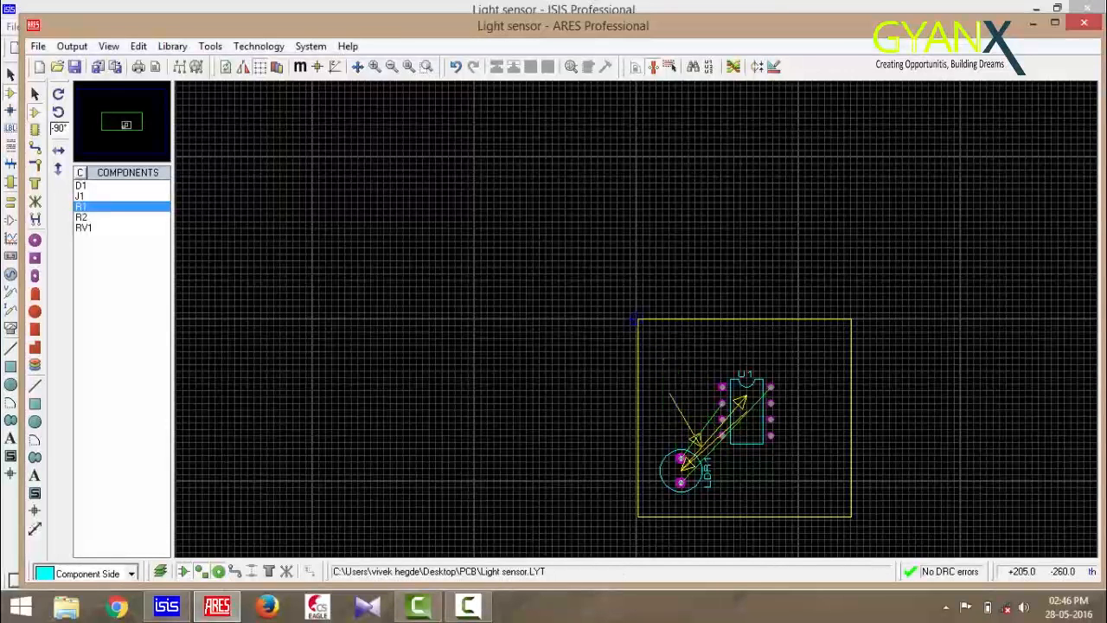
click(668, 393)
Rotate RV1 to -90° and place it on the board's right side beside U1
click(110, 217)
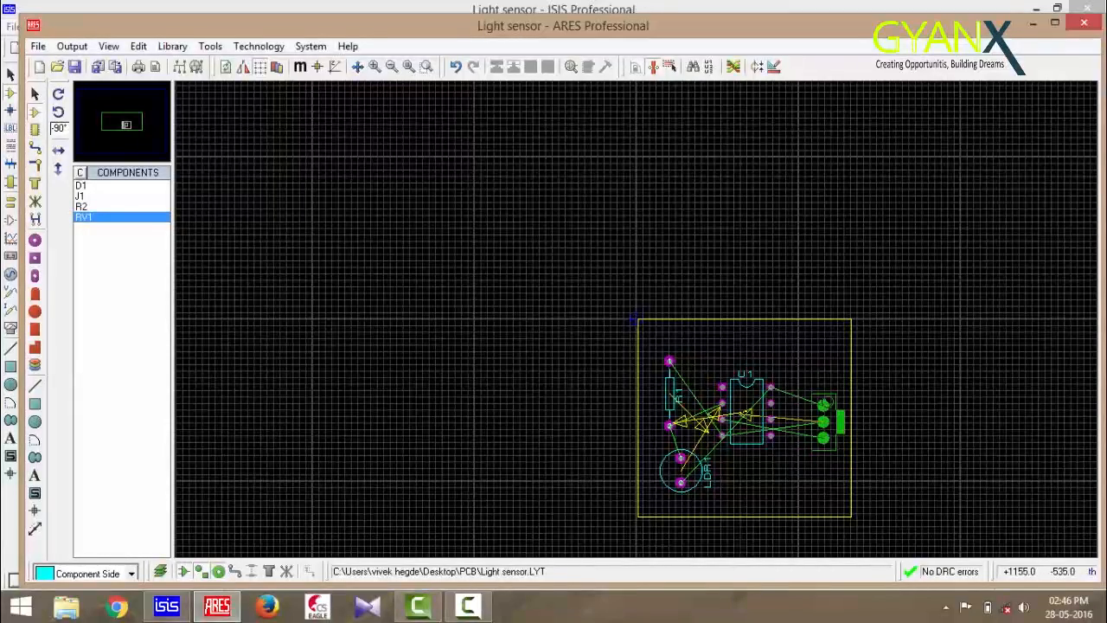
key(minus)
key(minus)
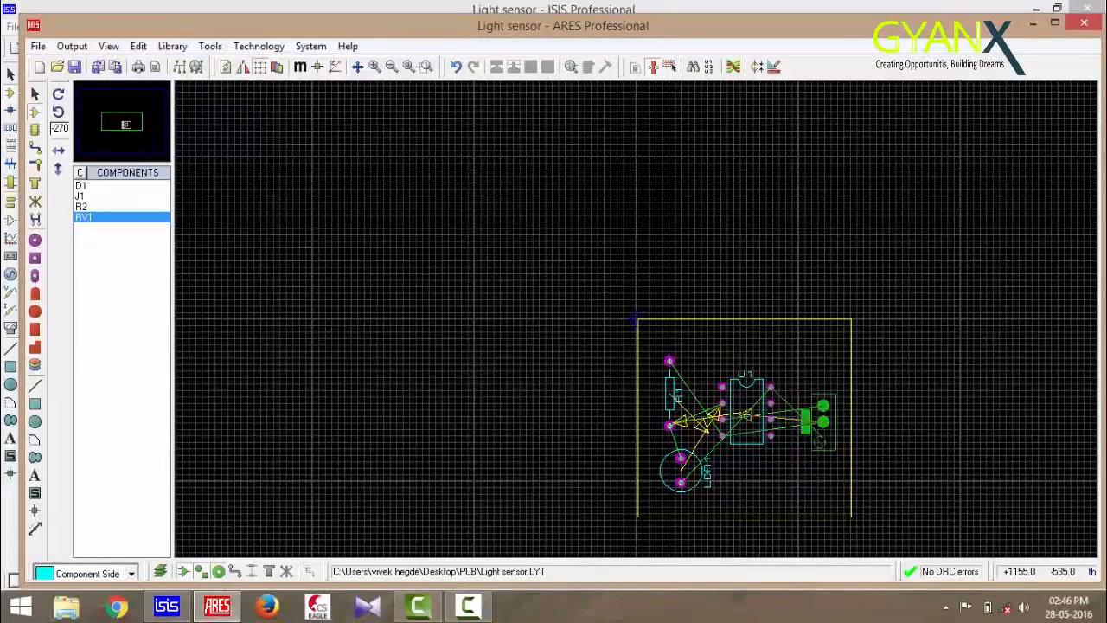
key(minus)
key(minus)
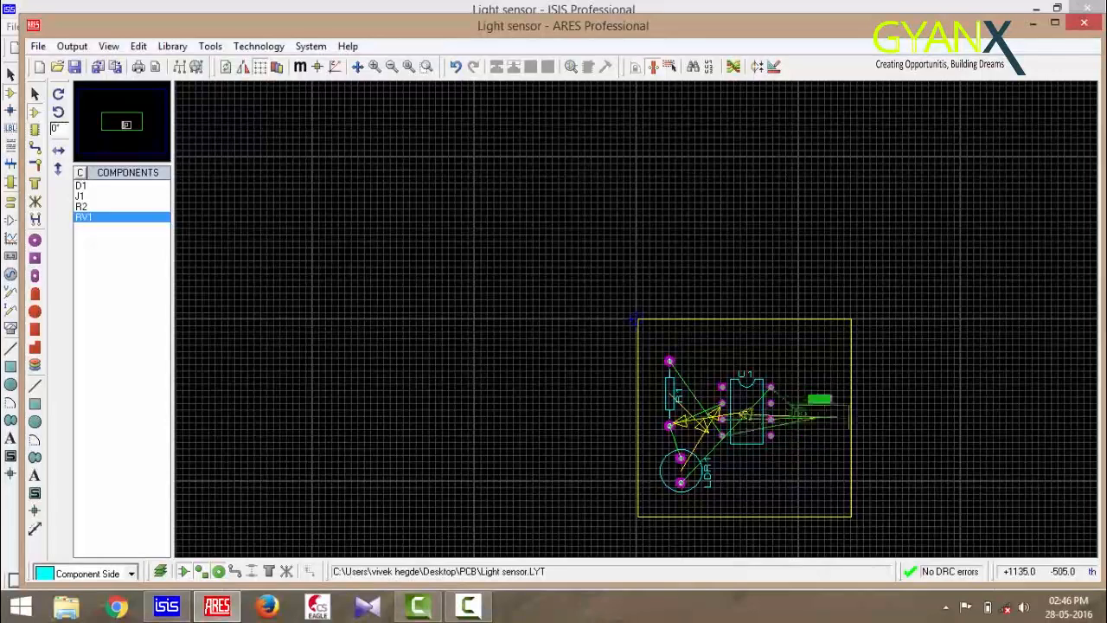
key(minus)
key(minus)
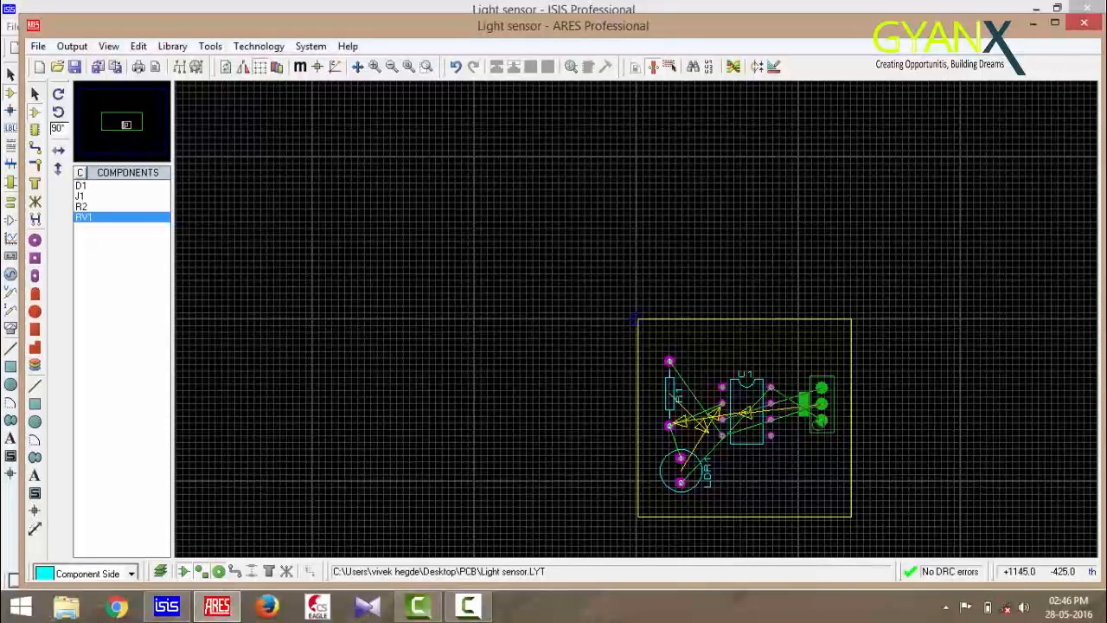
key(minus)
key(minus)
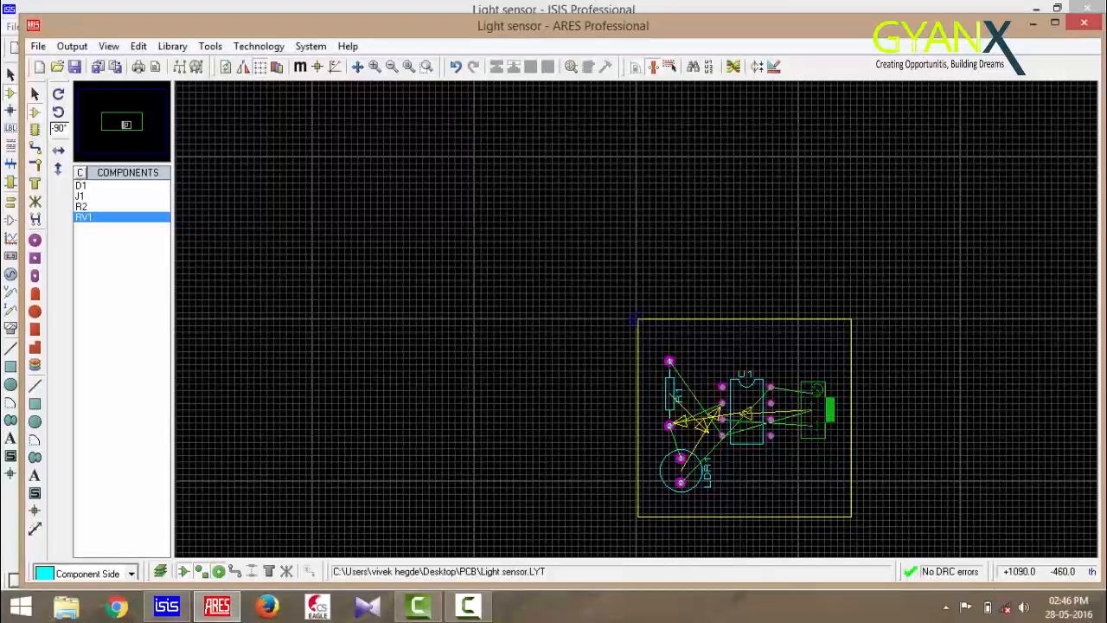
click(813, 409)
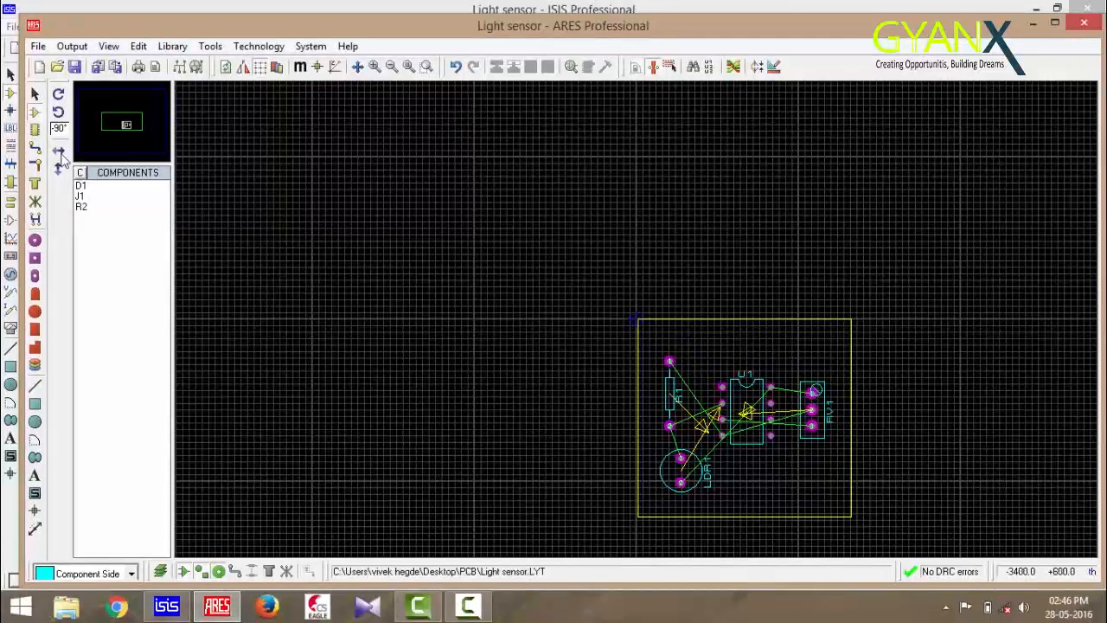
Place D1 in the board's upper right corner
click(81, 185)
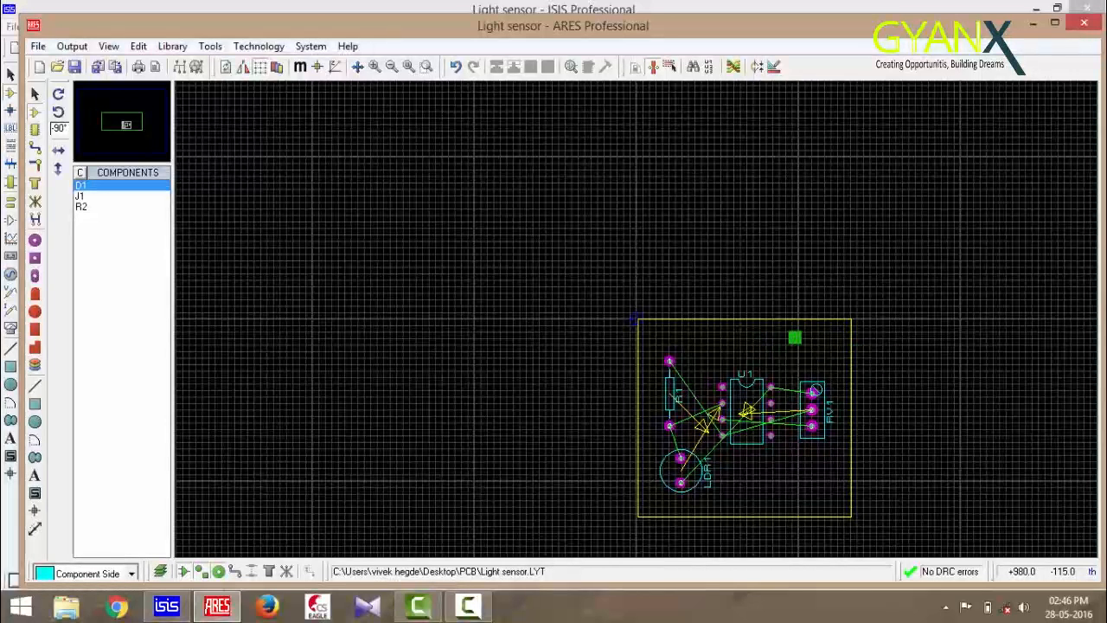
click(791, 346)
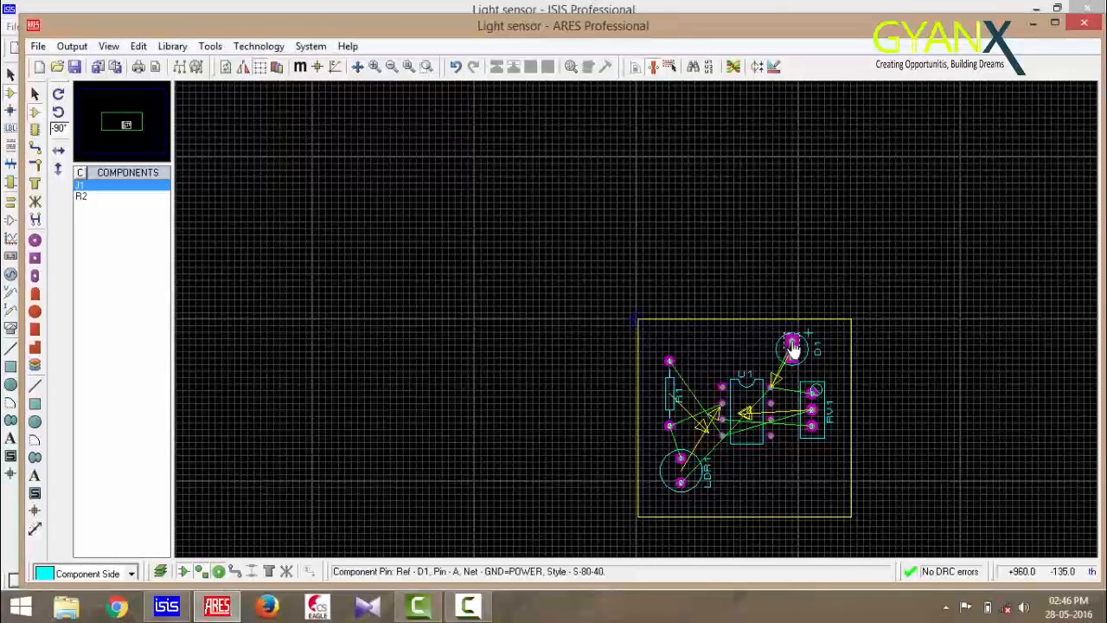
Rotate R2 to 0° and place it along the board's top edge, left of D1
click(108, 198)
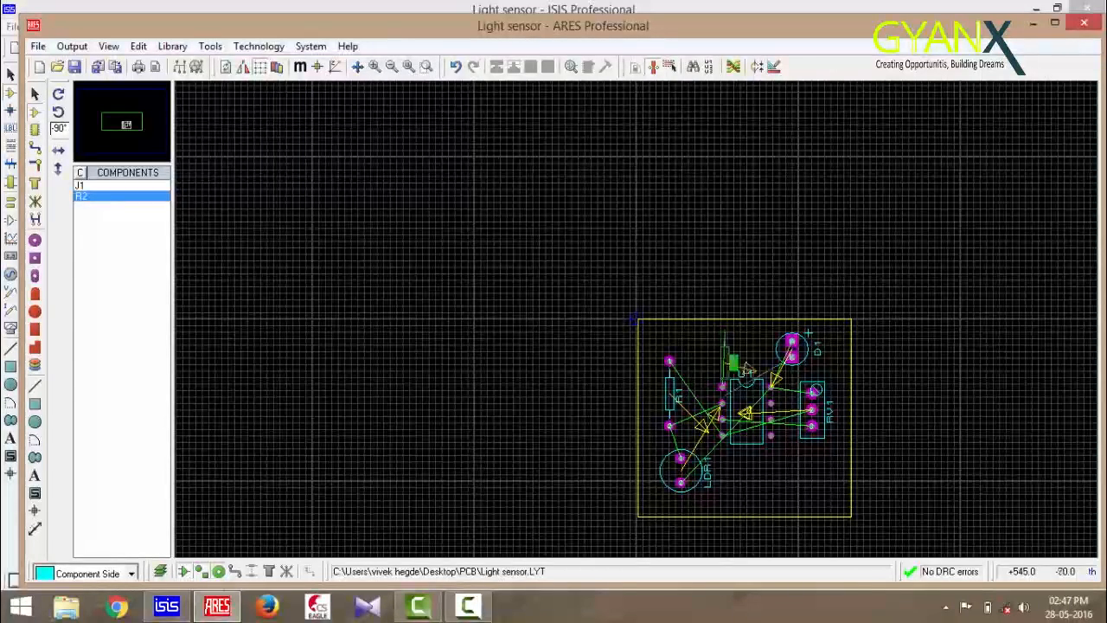
key(minus)
key(minus)
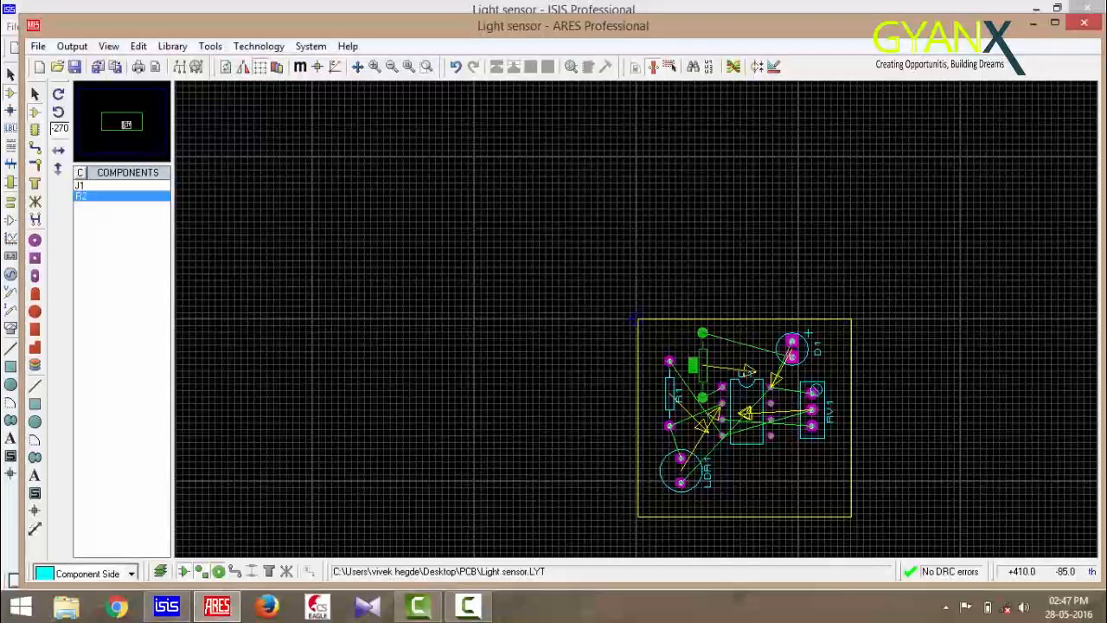
key(minus)
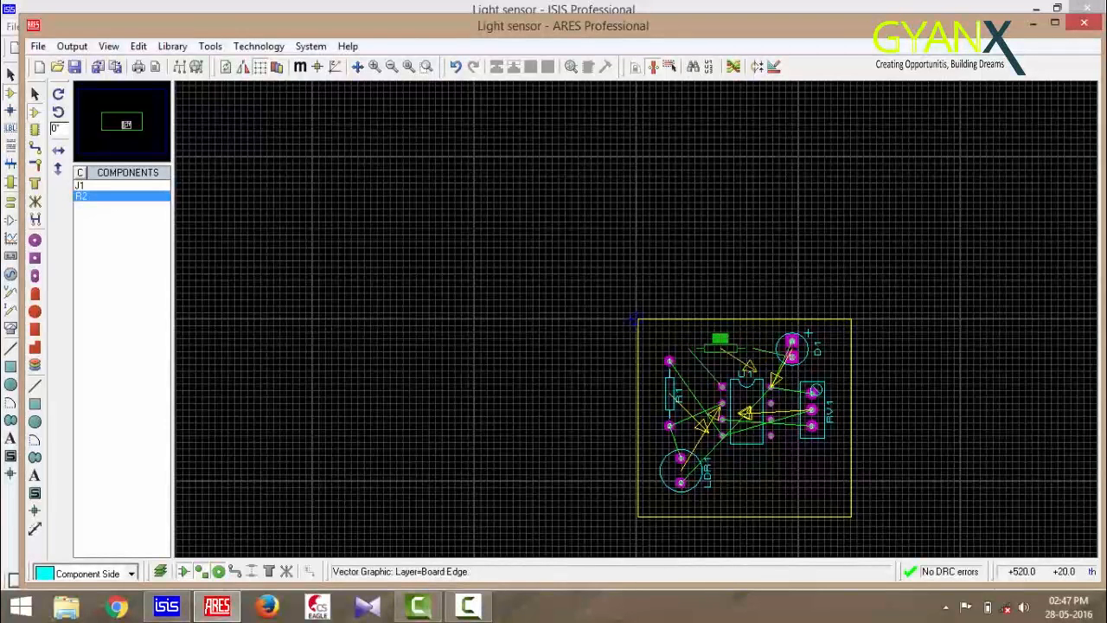
click(725, 352)
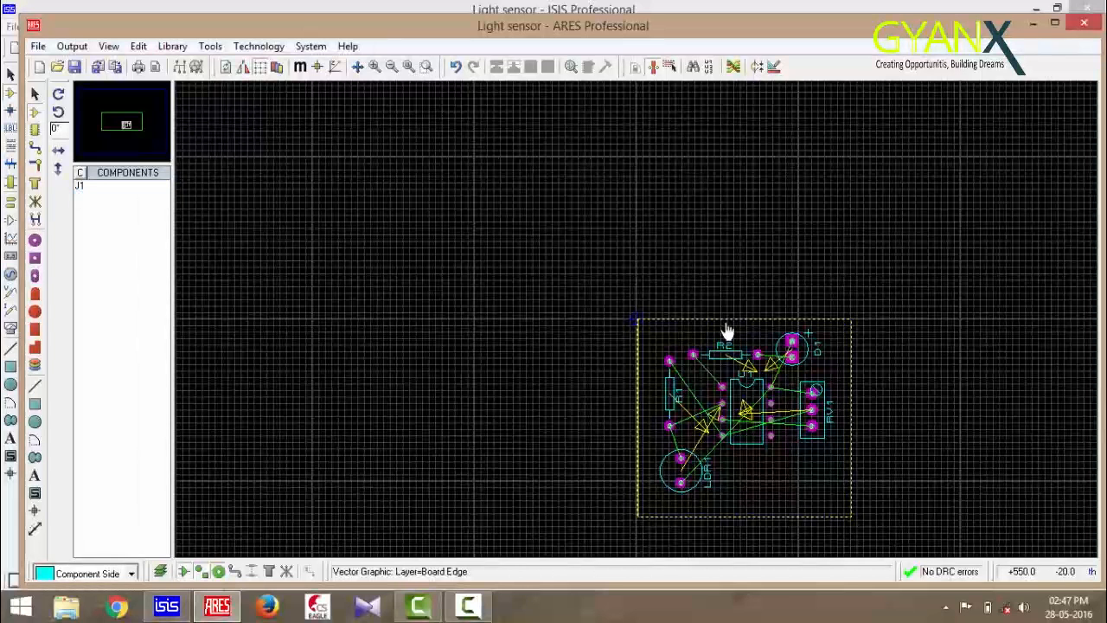
Place connector J1 at the bottom centre of the board outline
click(122, 187)
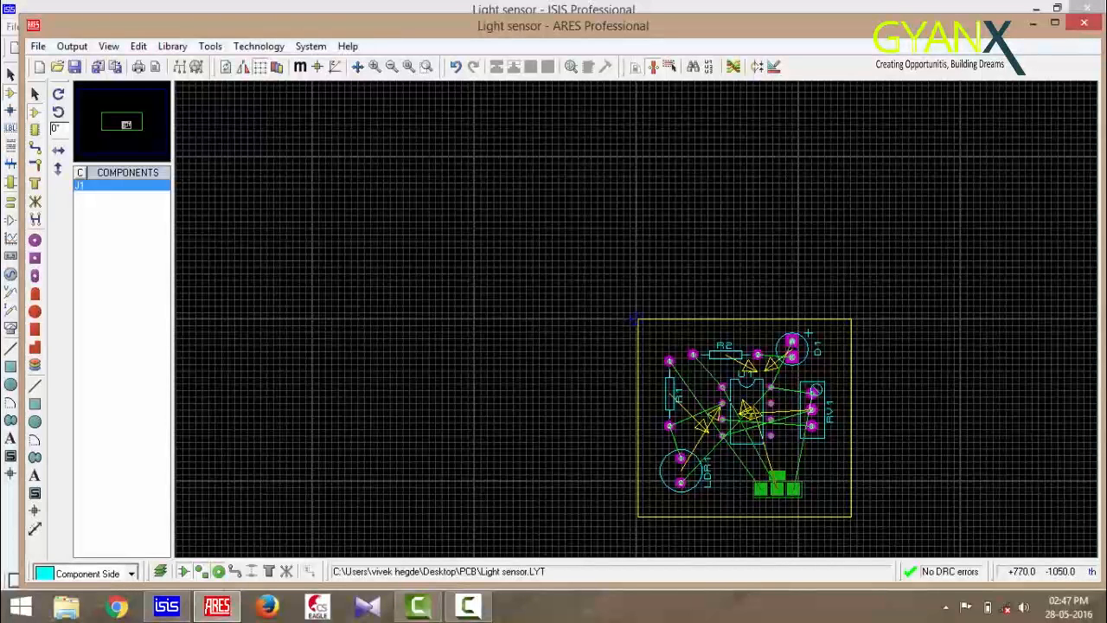
click(777, 489)
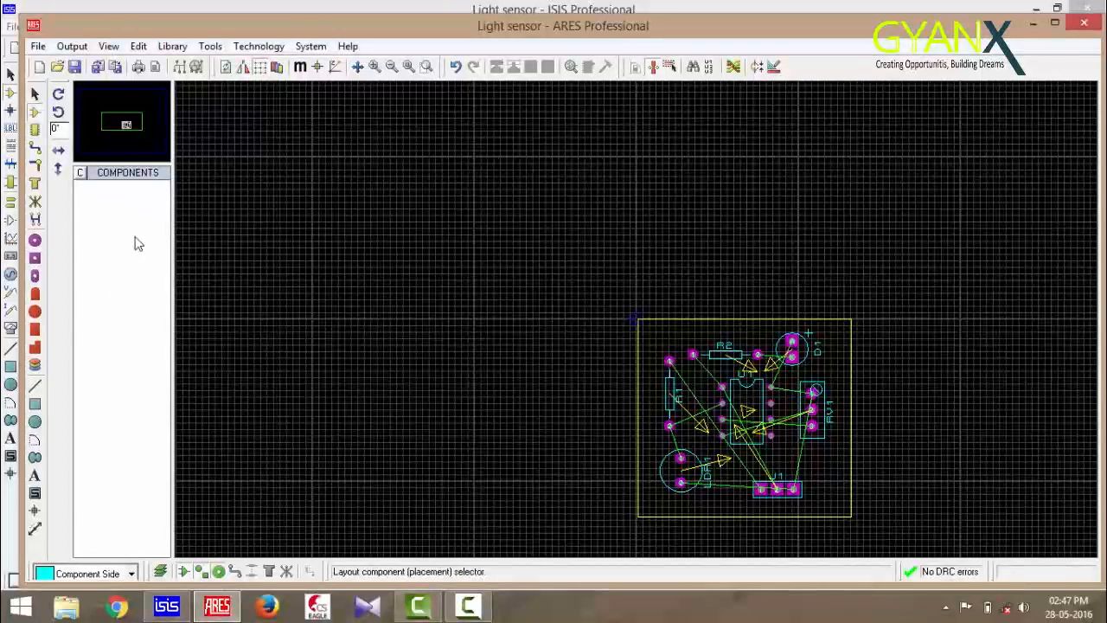
Open the design rules and raise the pad–trace clearance to 25th and increase the trace–trace clearance
click(266, 48)
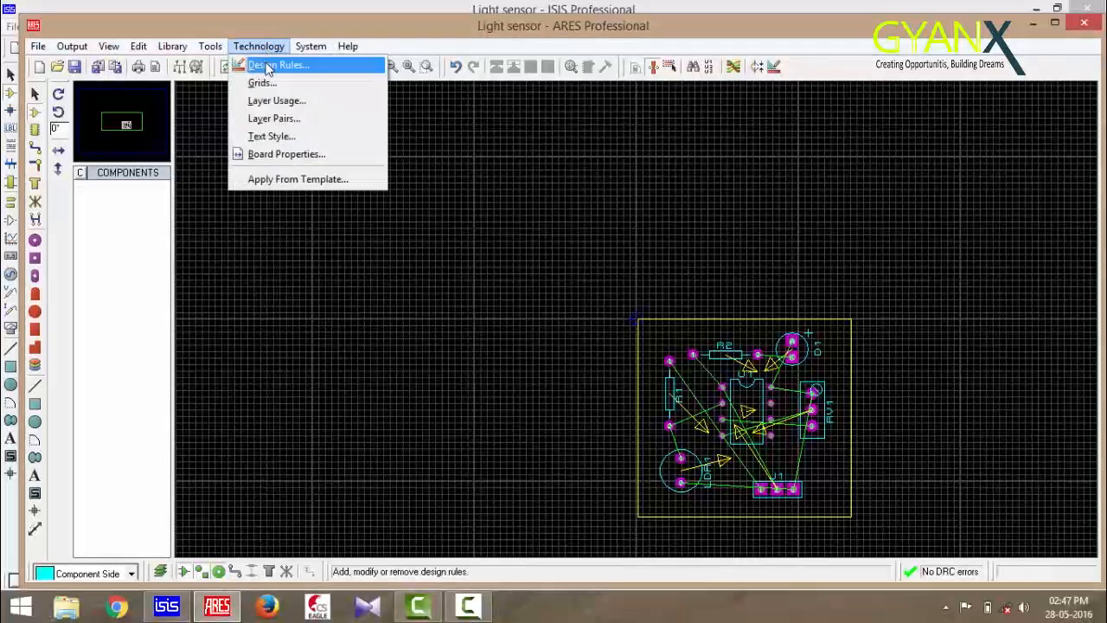
click(268, 68)
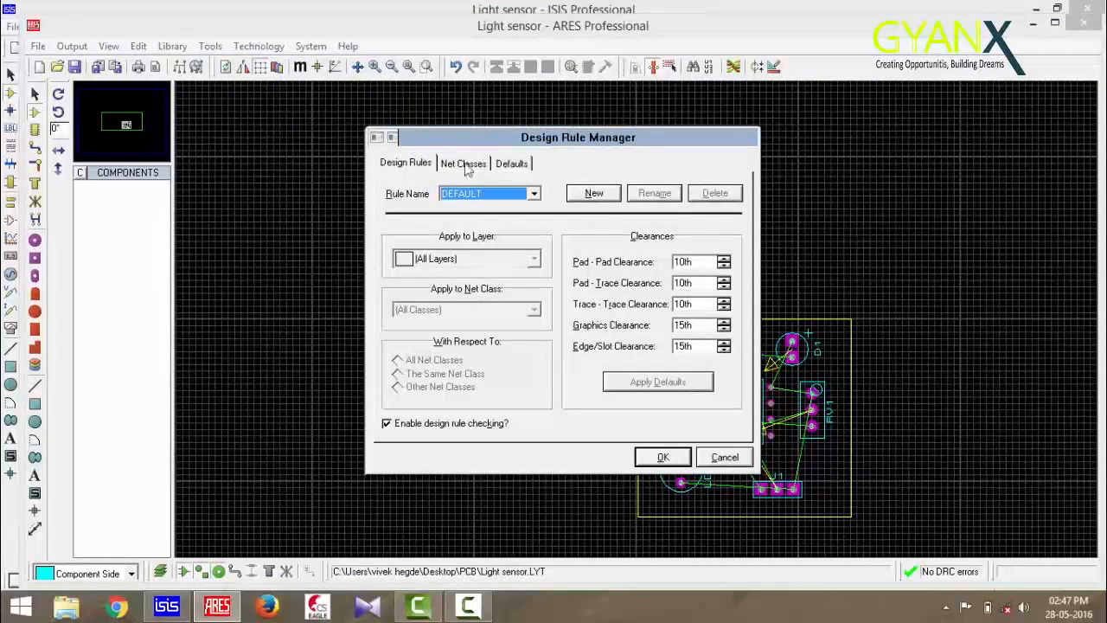
click(723, 279)
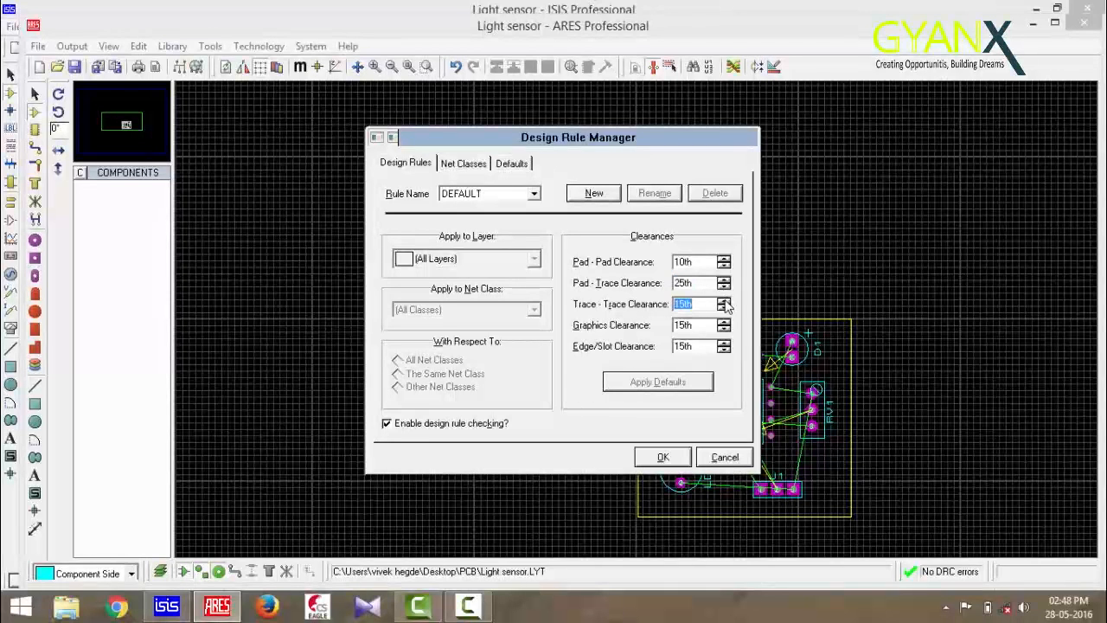
click(724, 302)
Set the POWER net class's Pair 1 horizontal routing layer to Bottom Copper
click(475, 164)
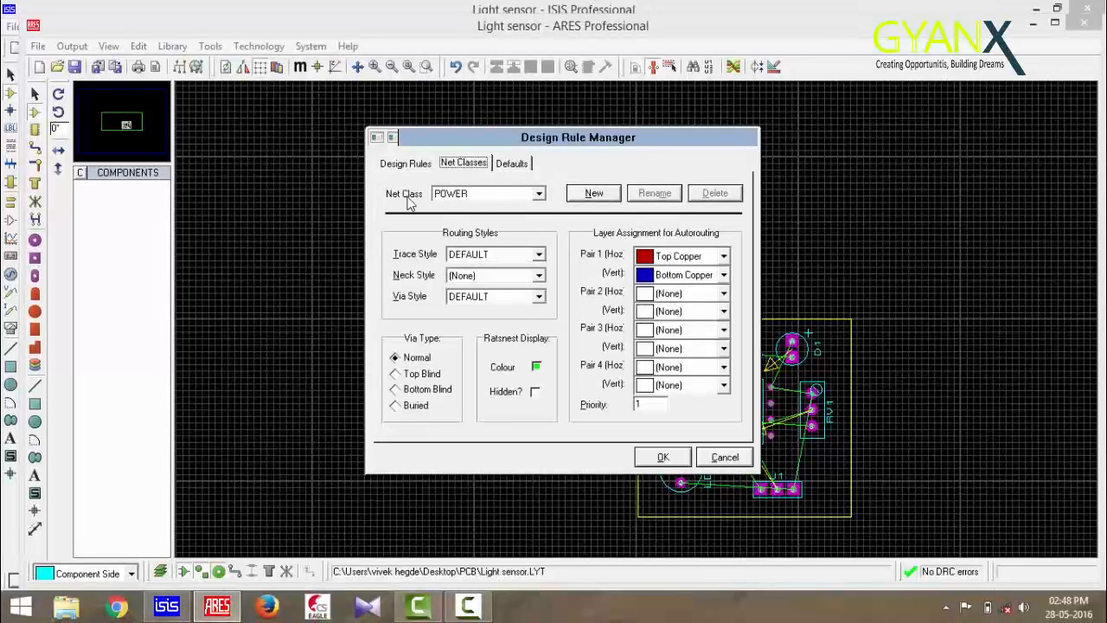
click(724, 257)
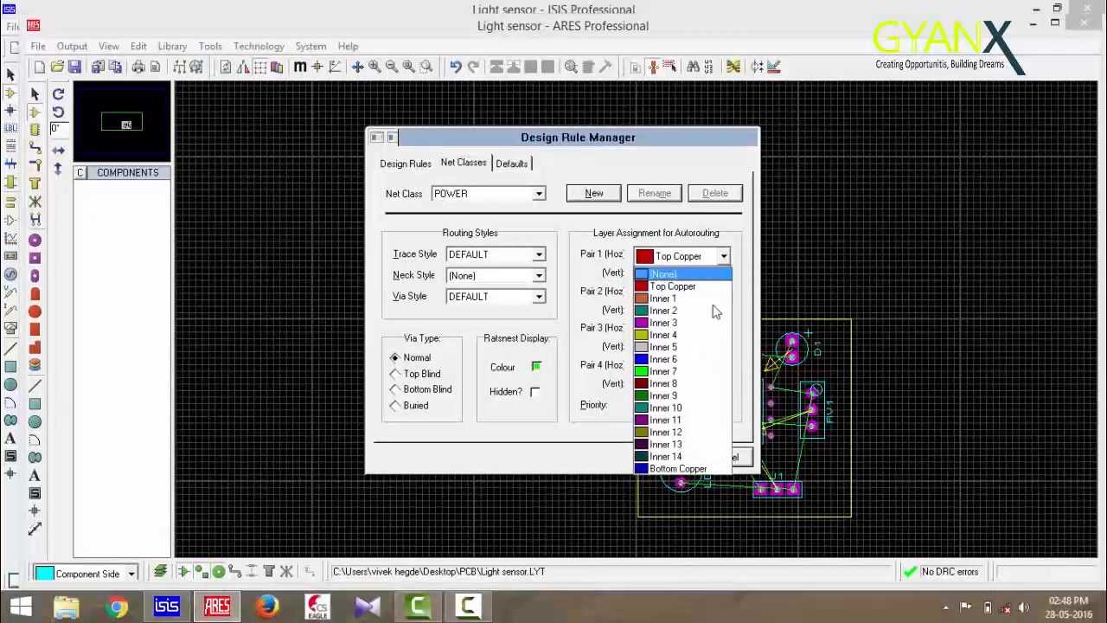
click(679, 474)
Set the SIGNAL net class's Pair 1 horizontal routing layer to Bottom Copper and apply the design rules
click(537, 195)
click(480, 222)
click(724, 257)
click(692, 474)
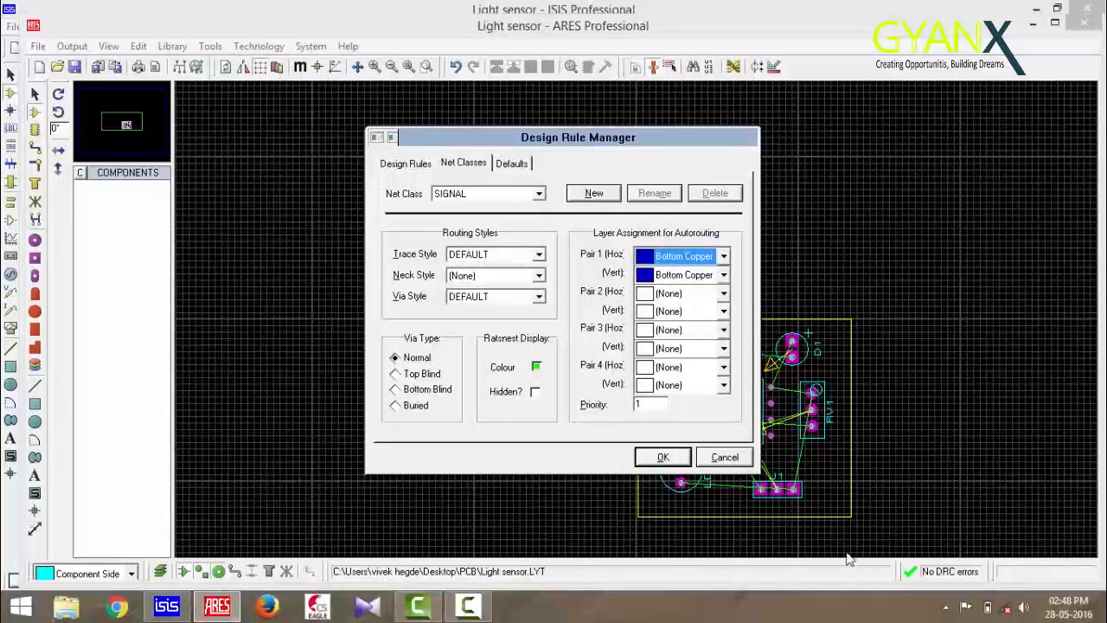
click(662, 456)
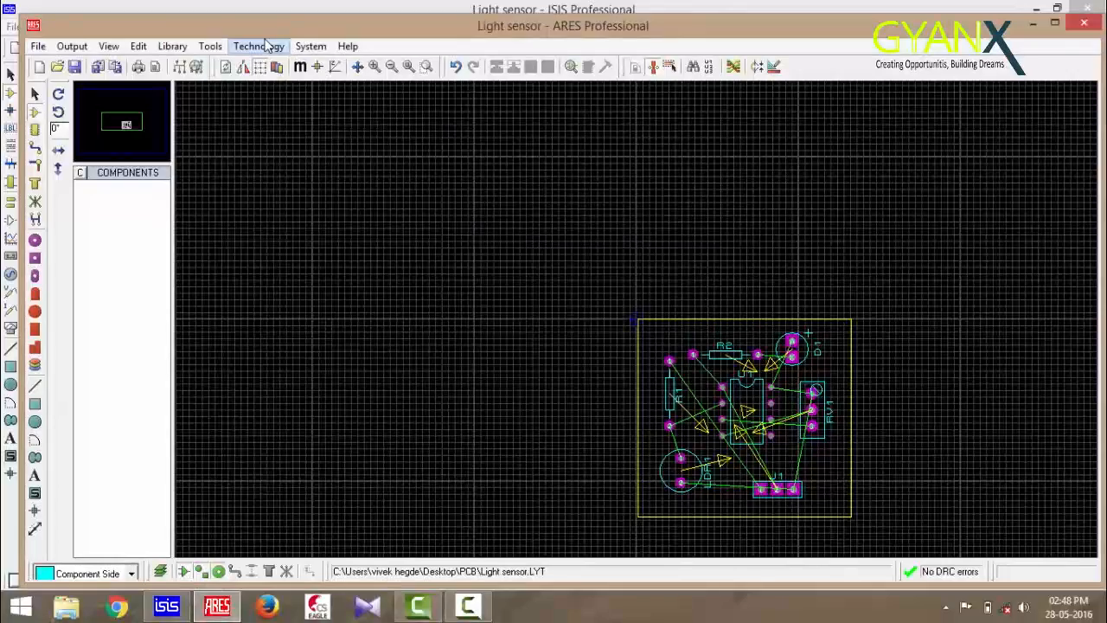
Open the layer pairs settings and set Bottom and Inner 1 through Inner 4 to Bottom Copper
click(259, 46)
click(273, 118)
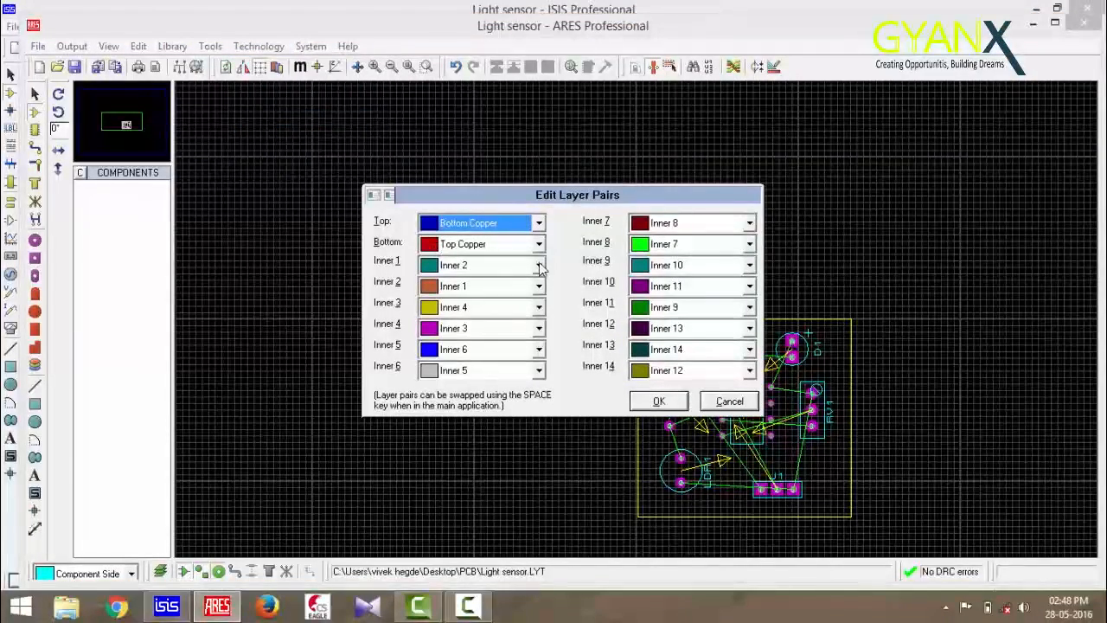
click(538, 245)
click(512, 449)
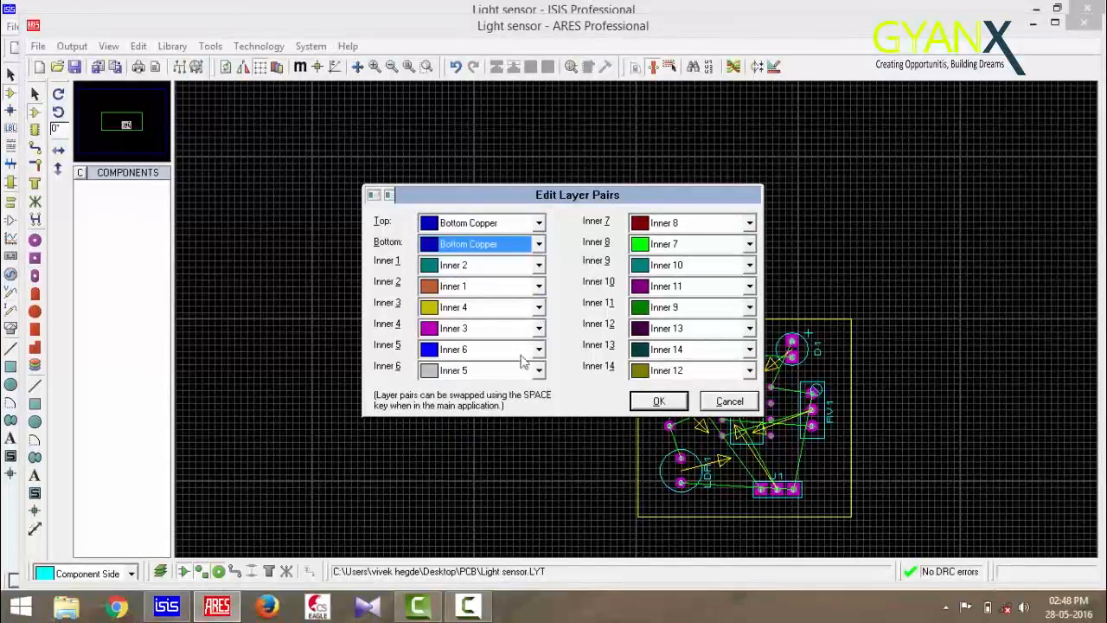
click(538, 268)
click(495, 464)
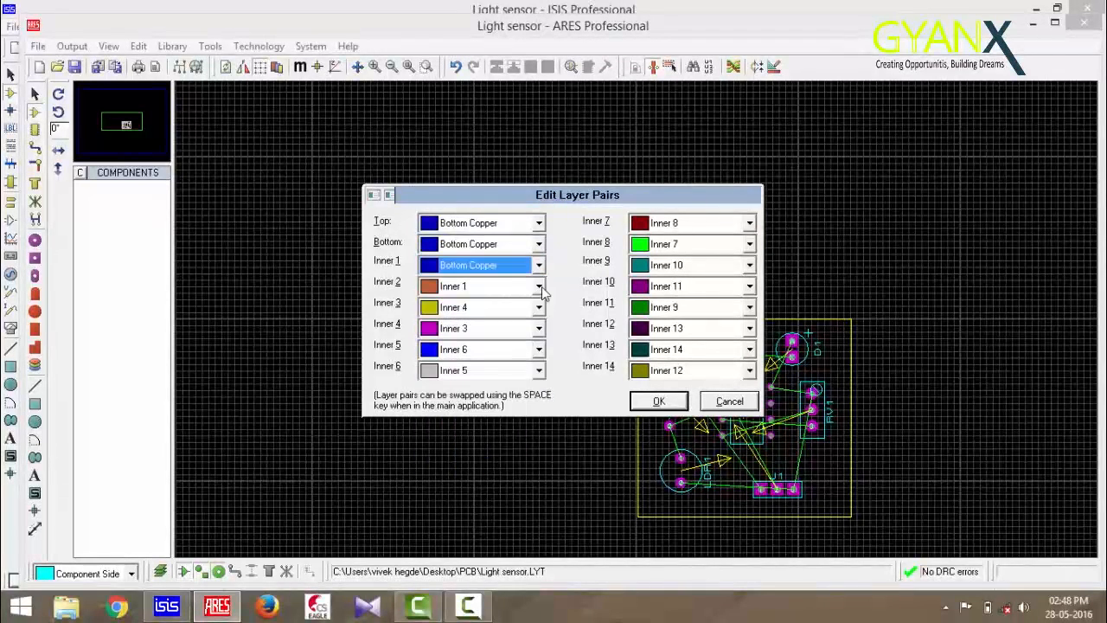
click(539, 286)
click(498, 485)
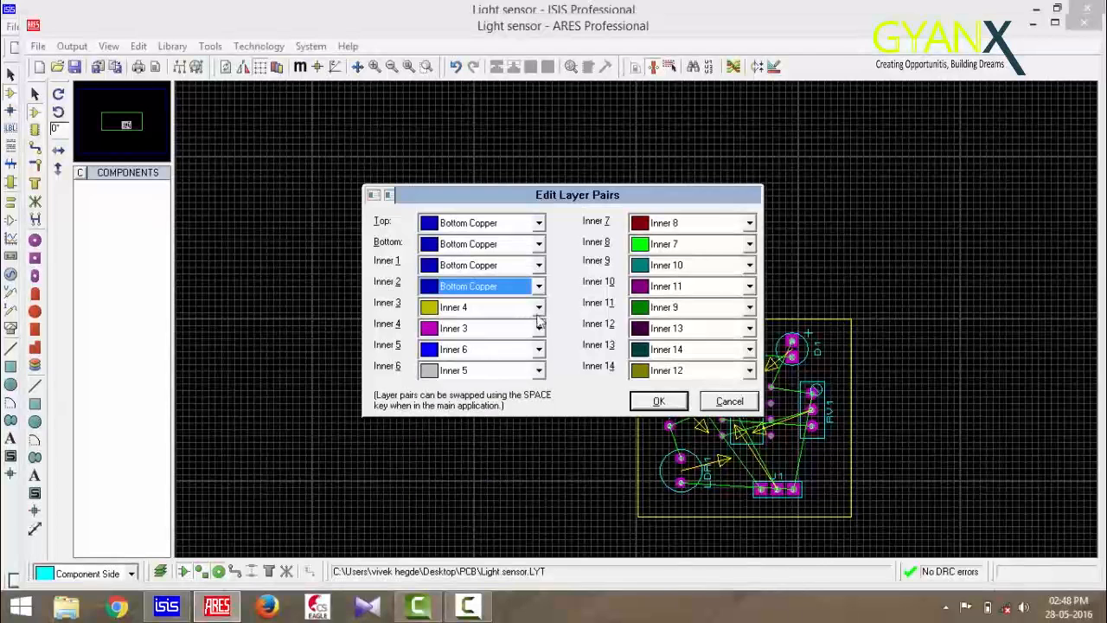
click(538, 308)
click(512, 504)
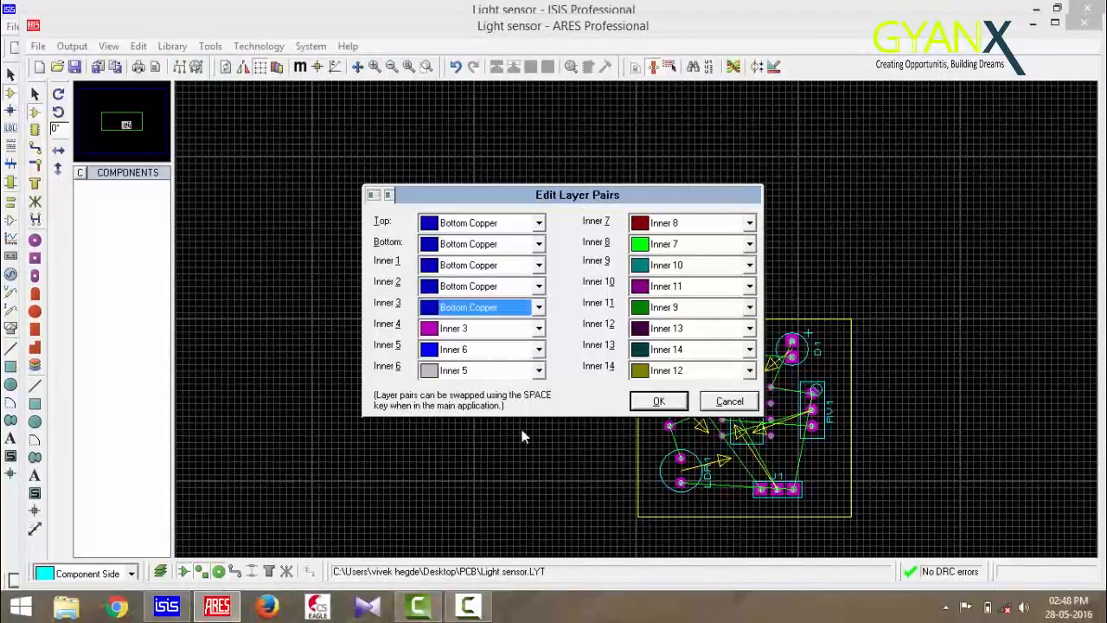
click(538, 328)
click(497, 524)
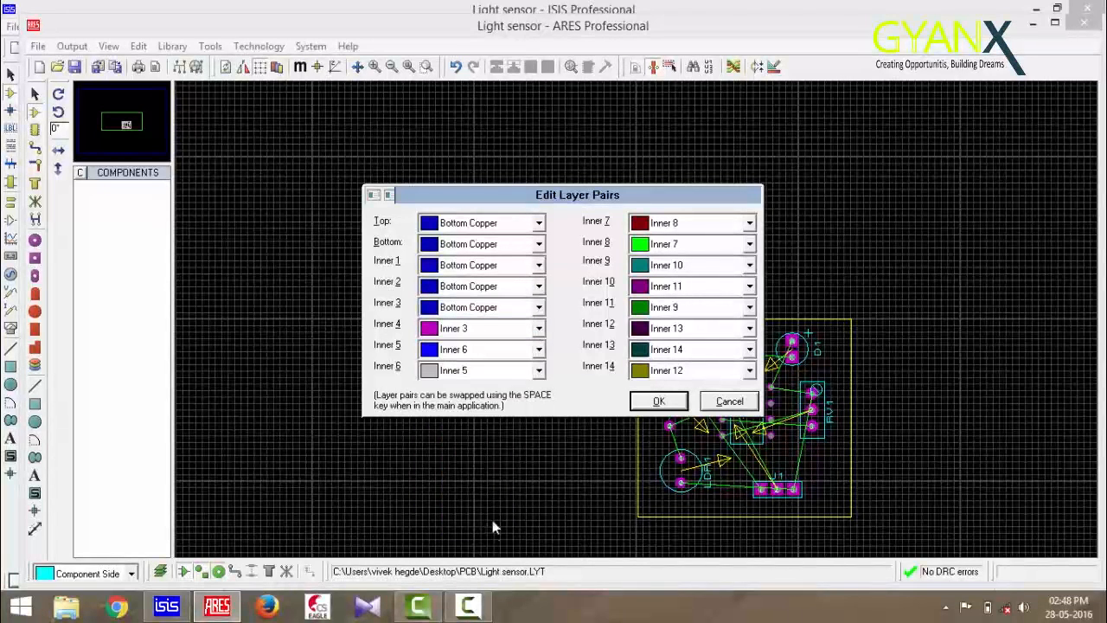
Set Inner 5 through Inner 14 to Bottom Copper in the layer pairs and confirm
click(539, 349)
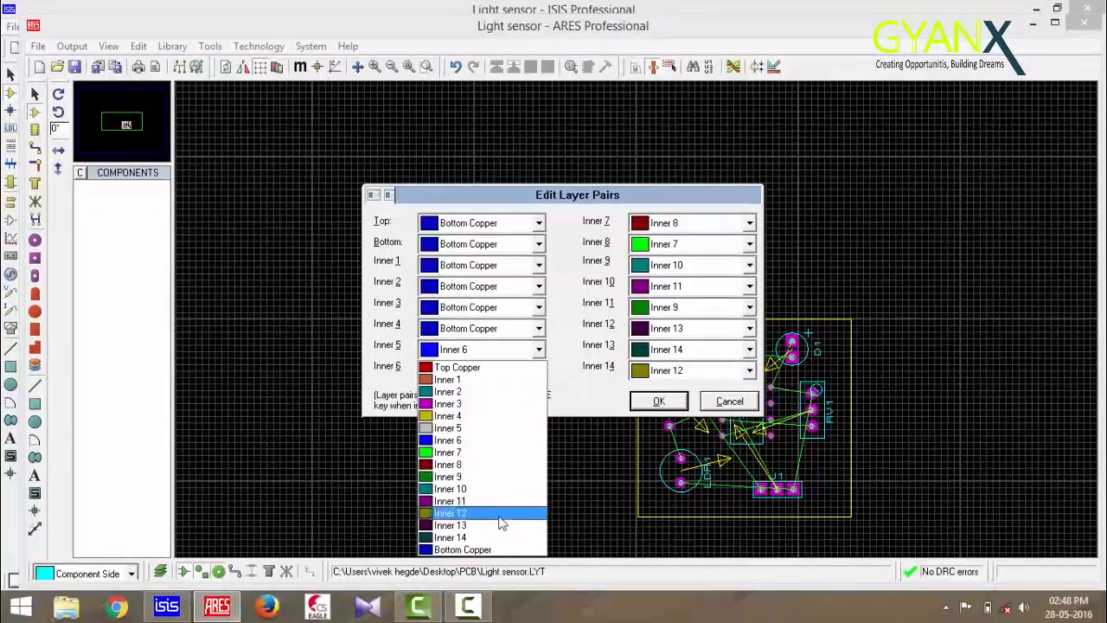
click(493, 550)
click(538, 370)
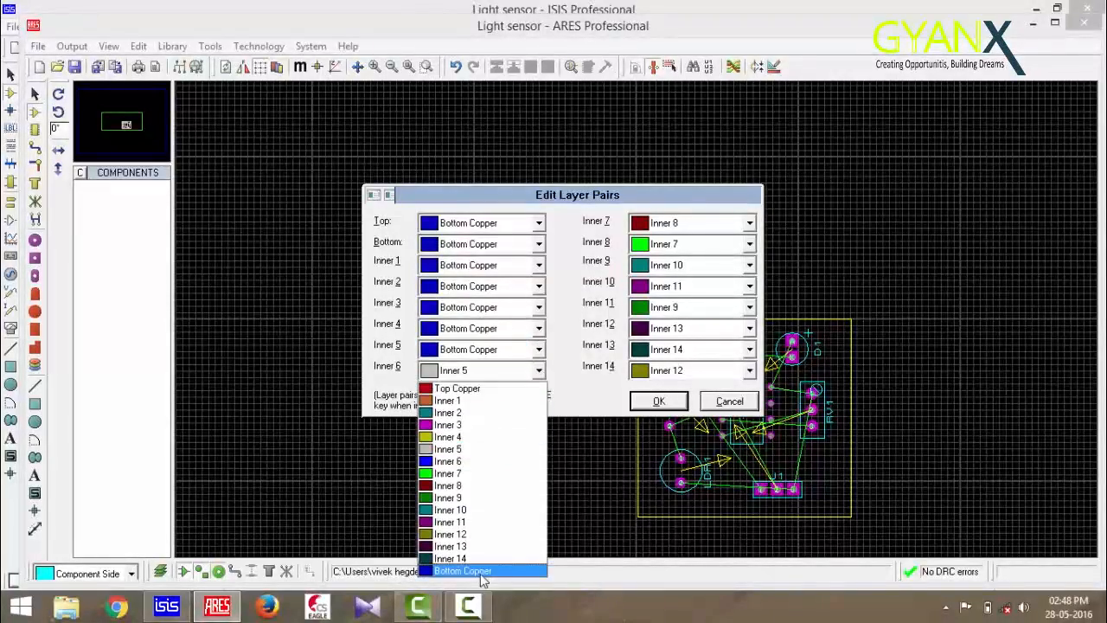
click(483, 571)
click(749, 370)
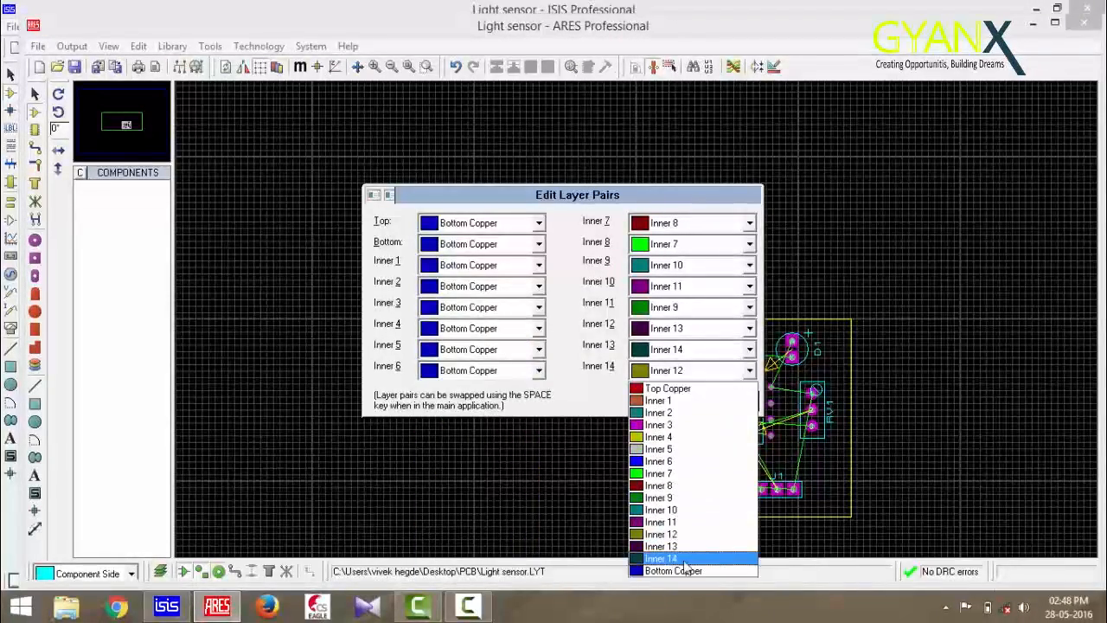
click(692, 569)
click(749, 349)
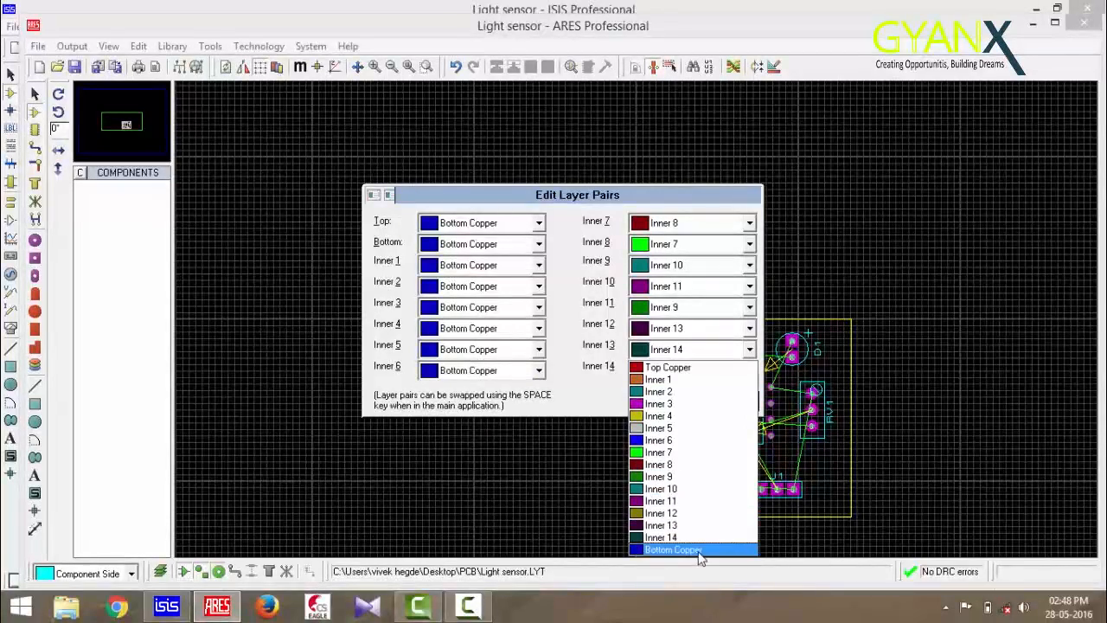
click(697, 553)
click(749, 328)
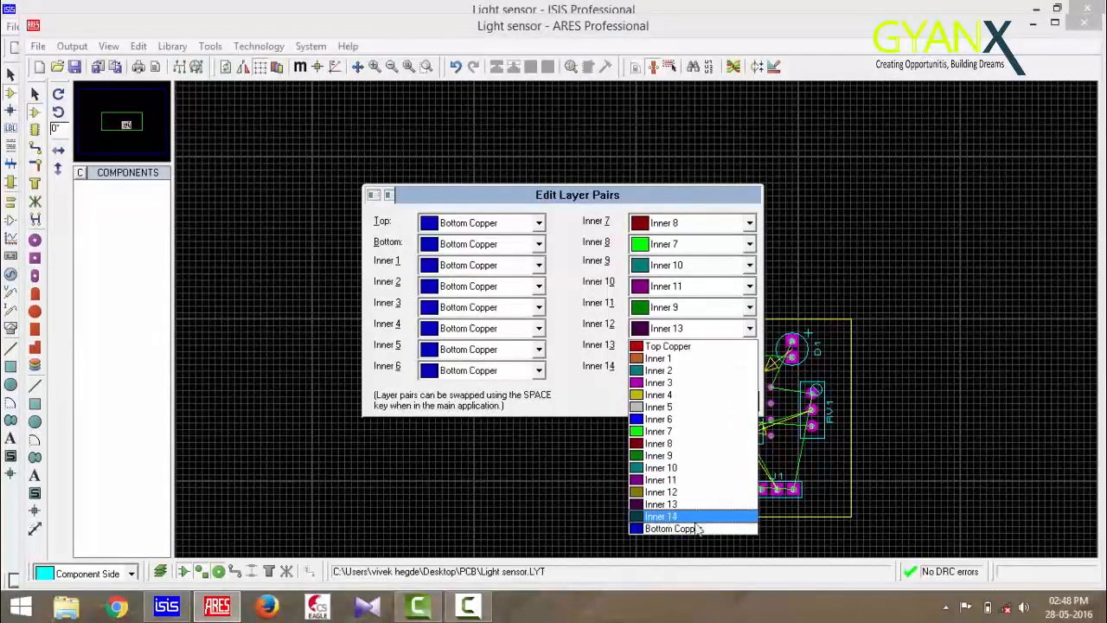
click(692, 526)
click(749, 307)
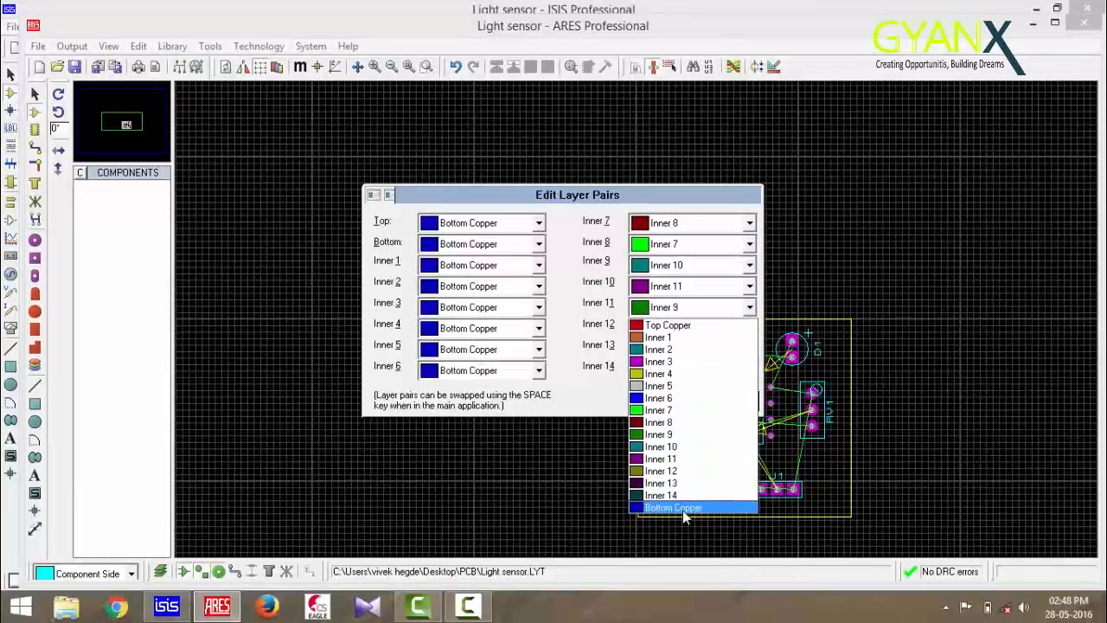
click(683, 510)
click(749, 287)
click(683, 486)
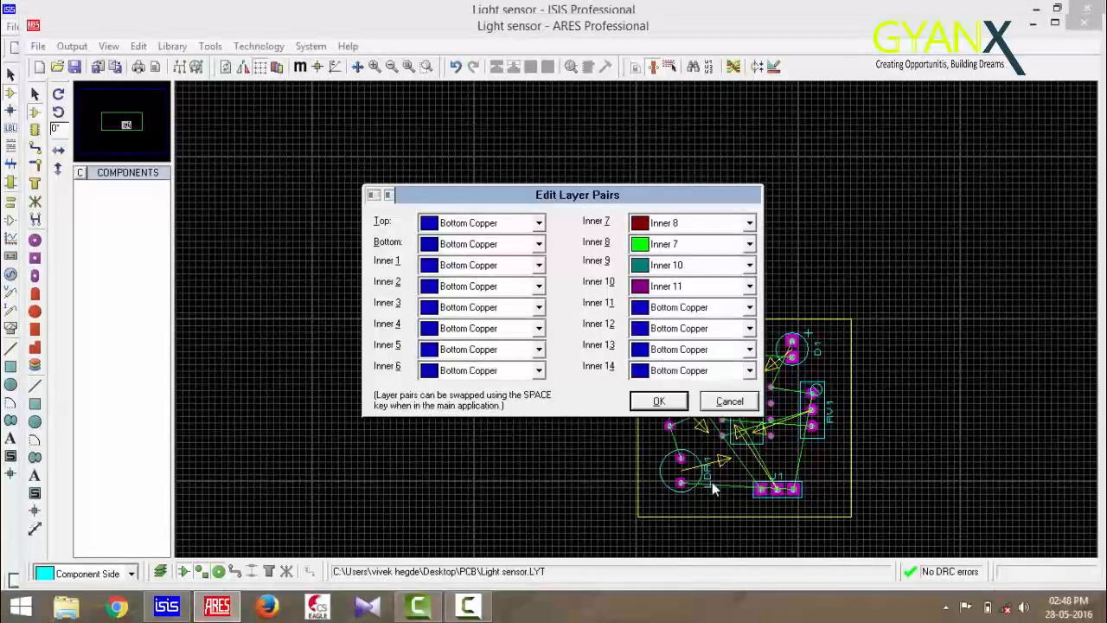
click(749, 265)
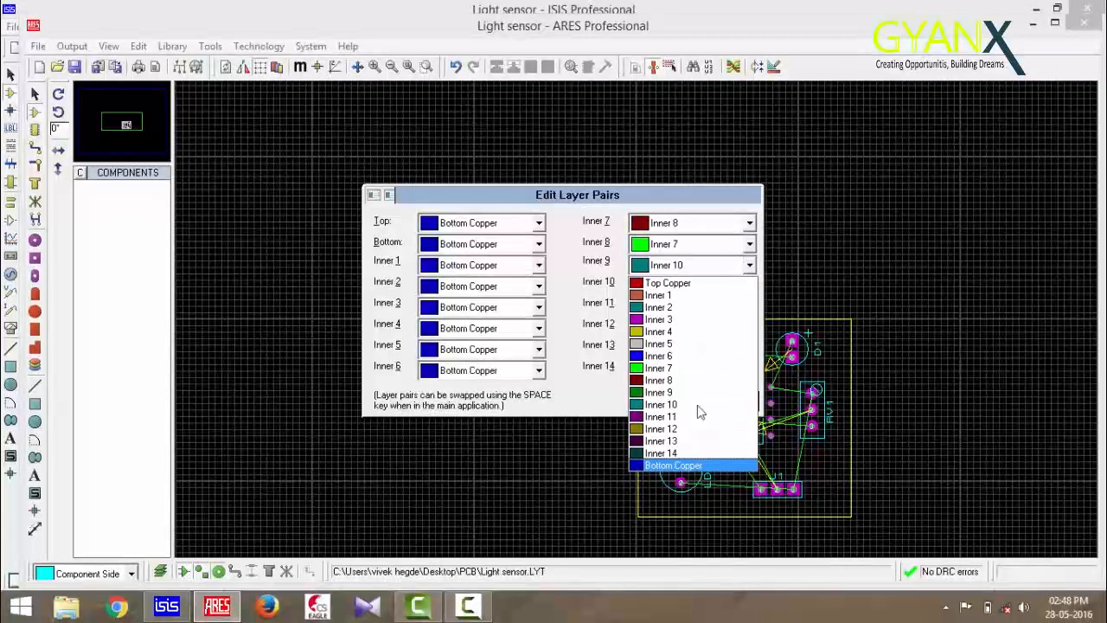
click(692, 465)
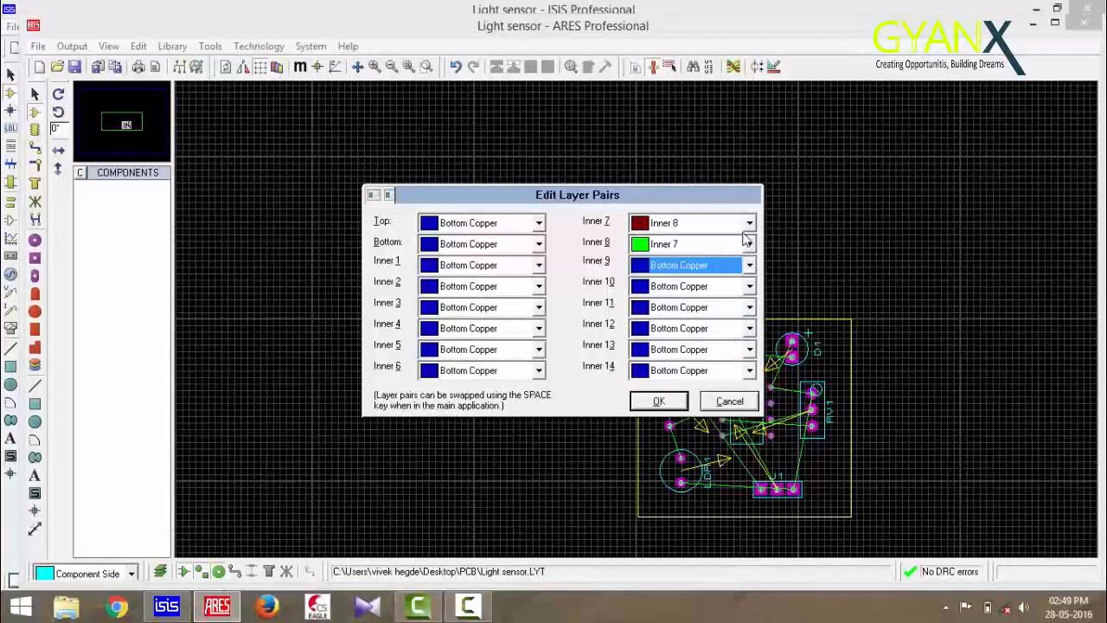
click(749, 244)
click(692, 444)
click(749, 223)
click(709, 424)
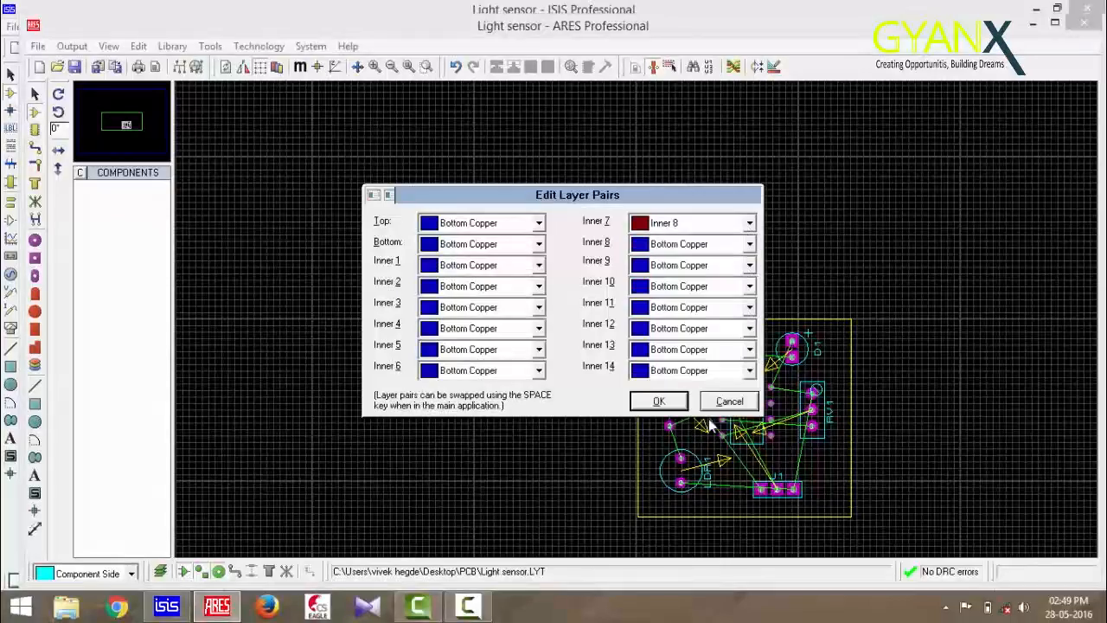
click(650, 401)
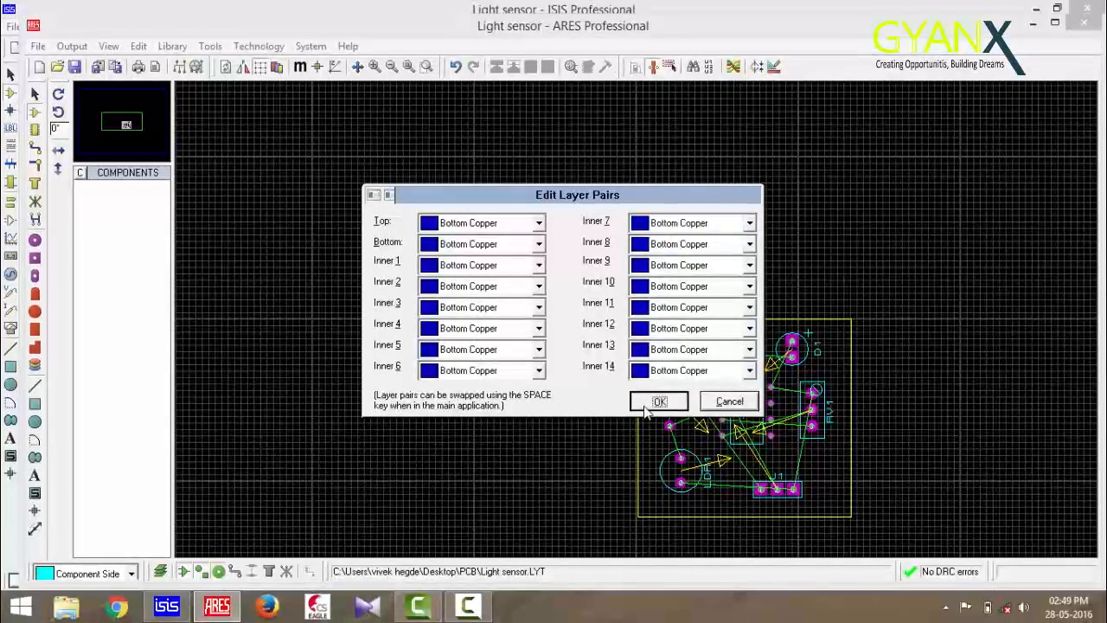
In the layer usage settings, remove all inner copper and mechanical layers from the layer selector and confirm
click(270, 49)
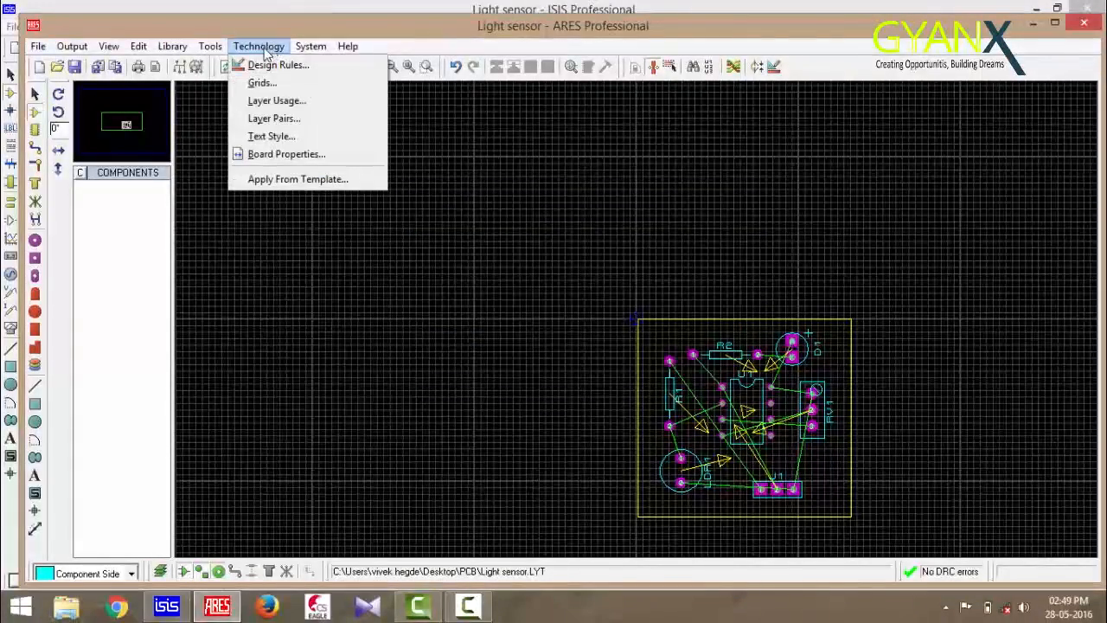
click(274, 102)
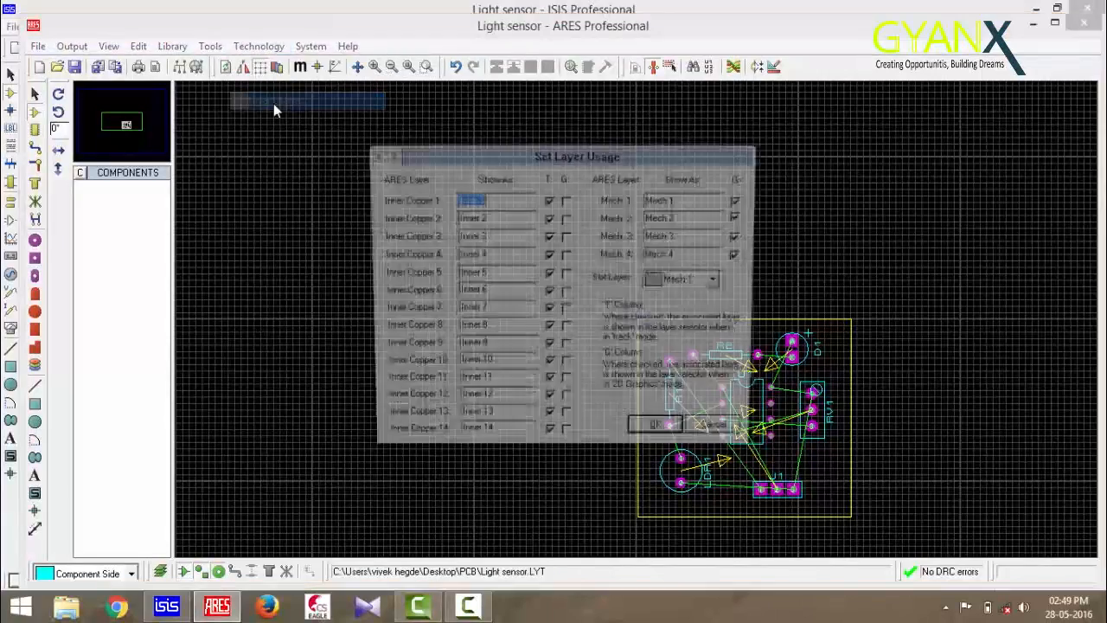
click(549, 199)
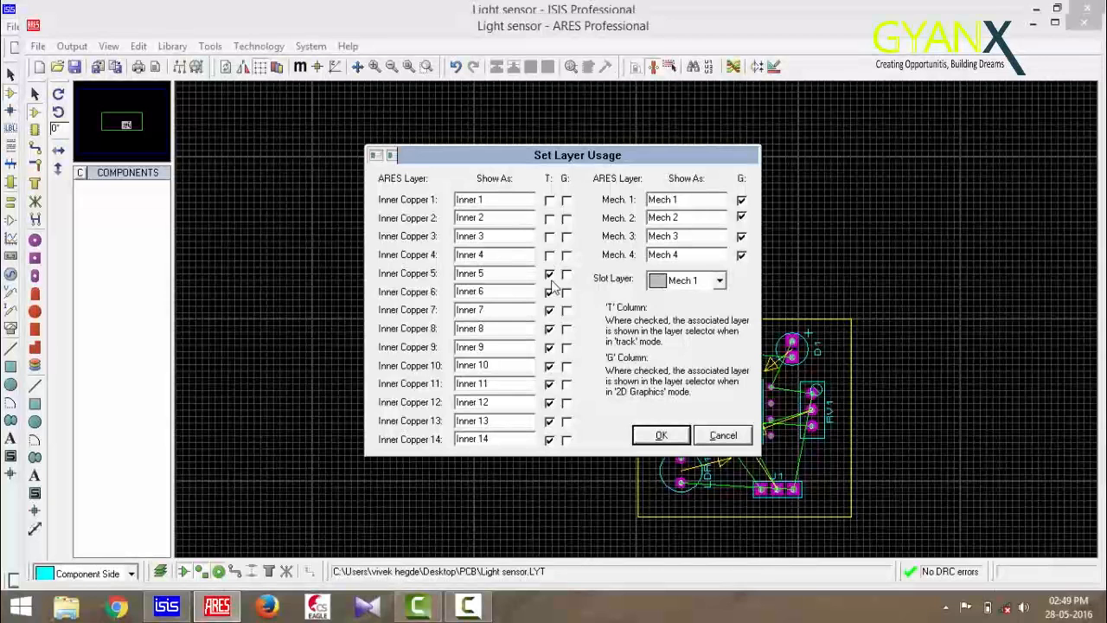
click(550, 330)
click(550, 421)
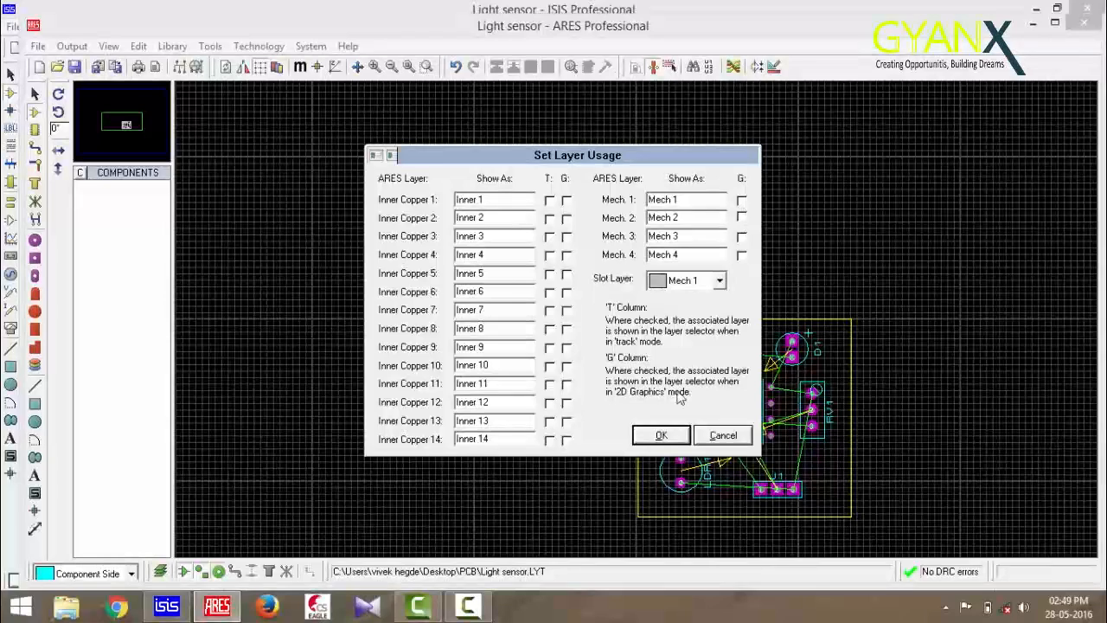
click(661, 435)
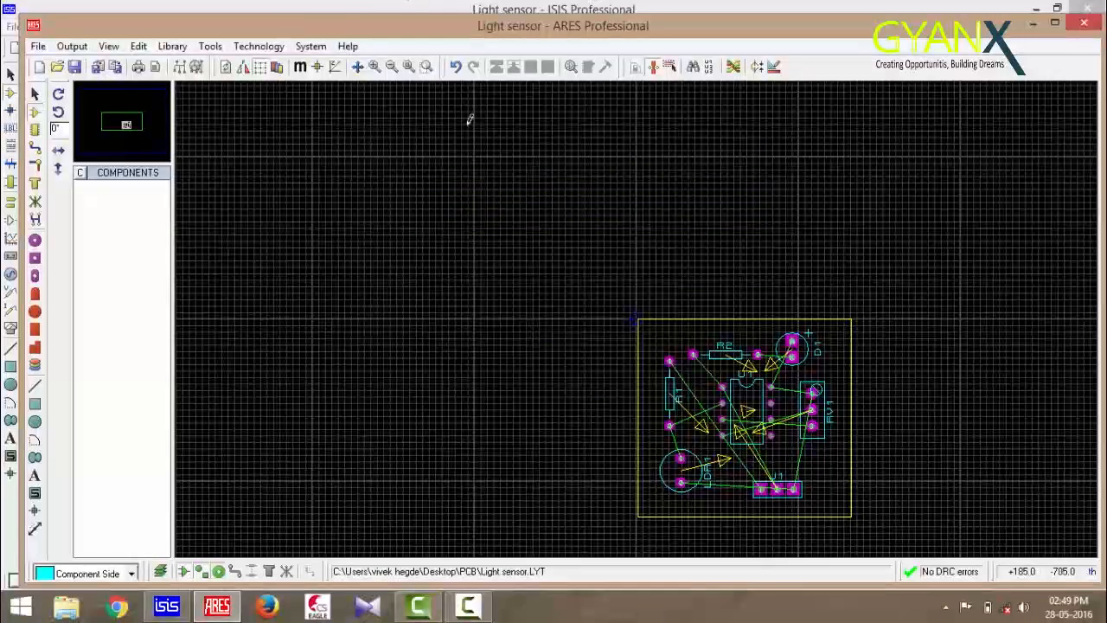
Autoroute the board with the Shape Based Auto Router's basic schedule
click(273, 45)
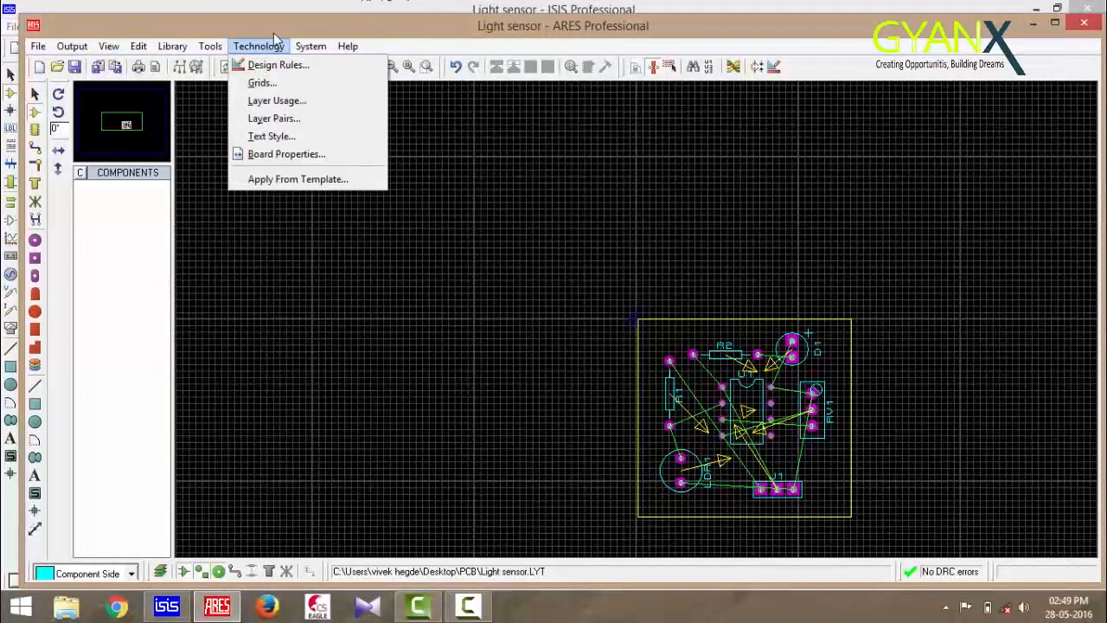
click(432, 103)
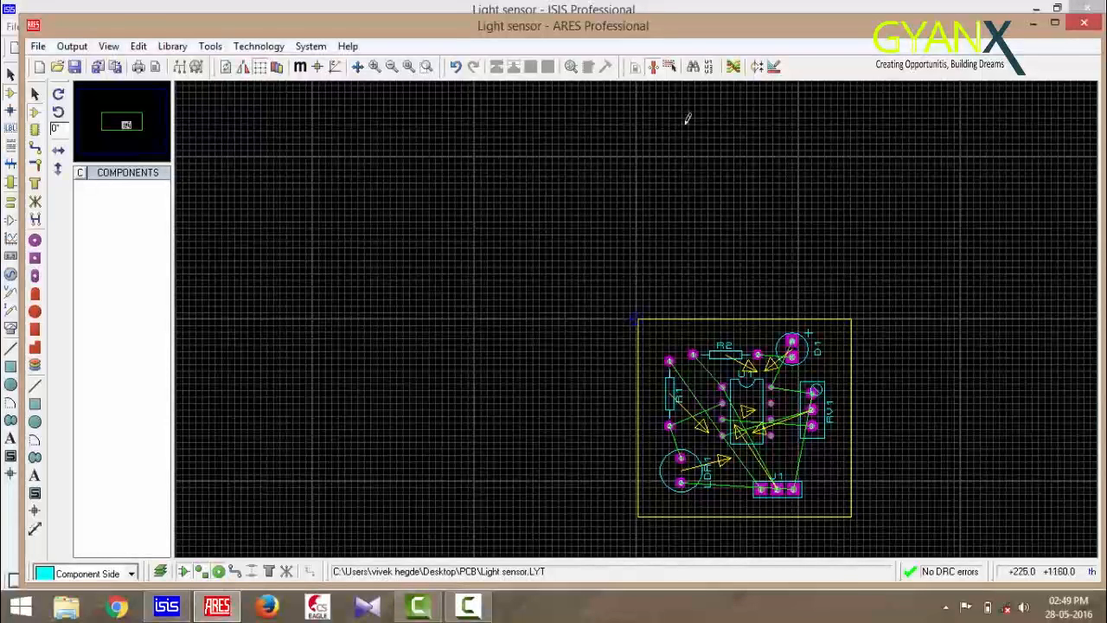
click(732, 67)
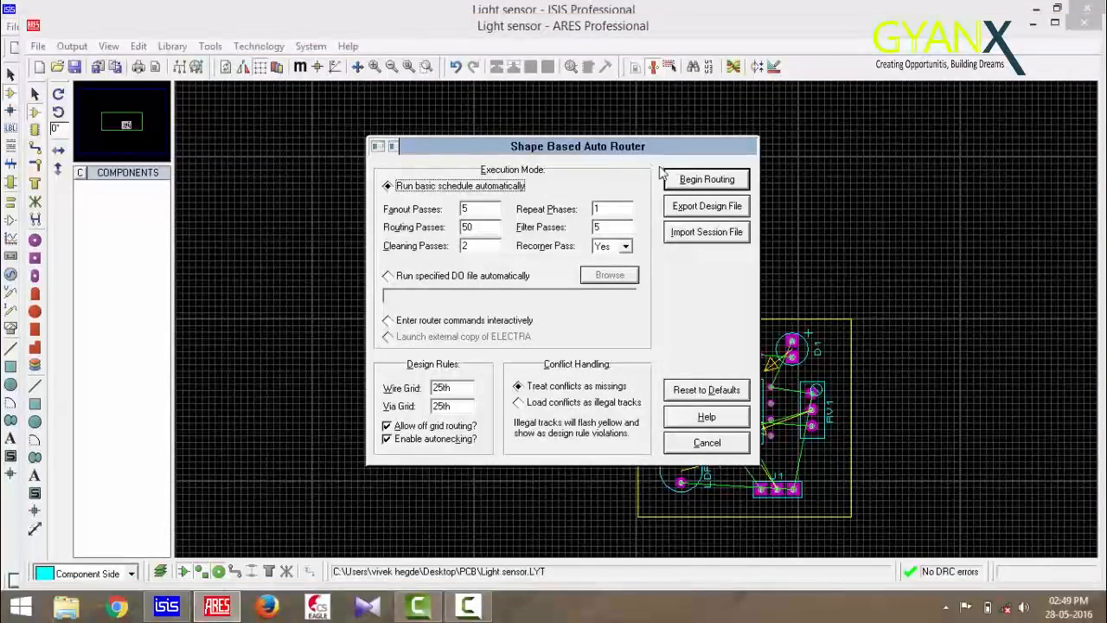
click(702, 179)
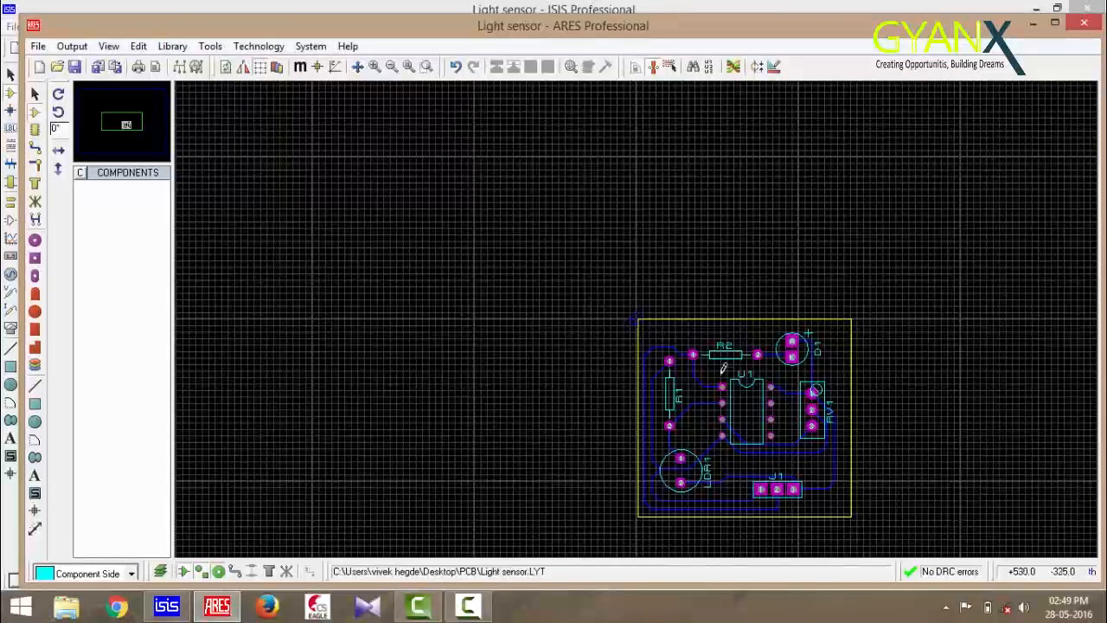
Change the trace style of the route along the board's left side to T25
right_click(665, 344)
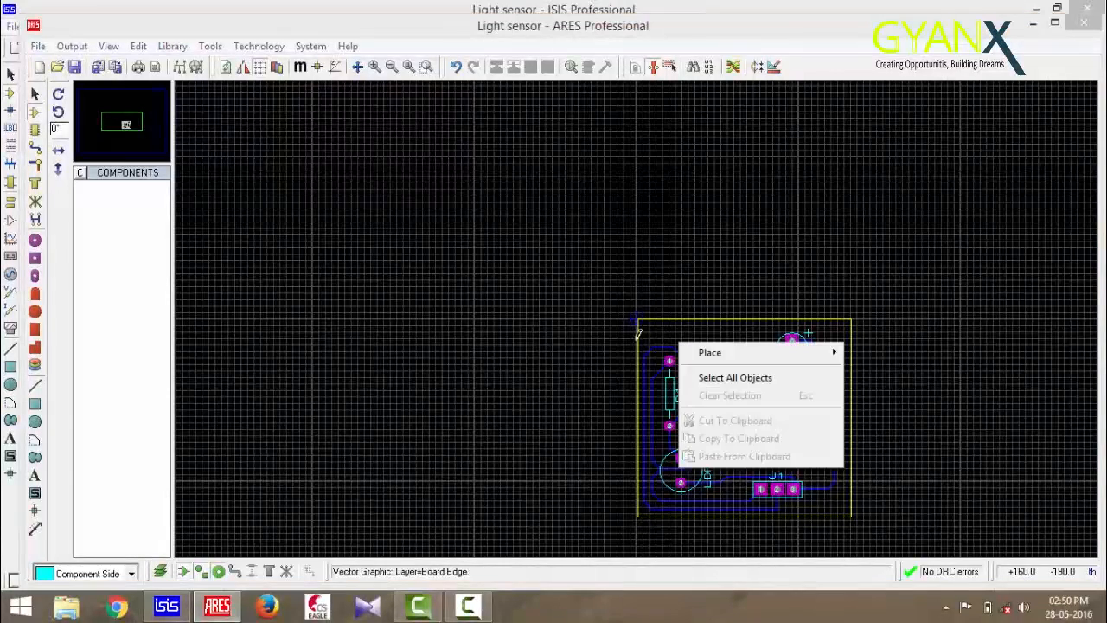
click(35, 92)
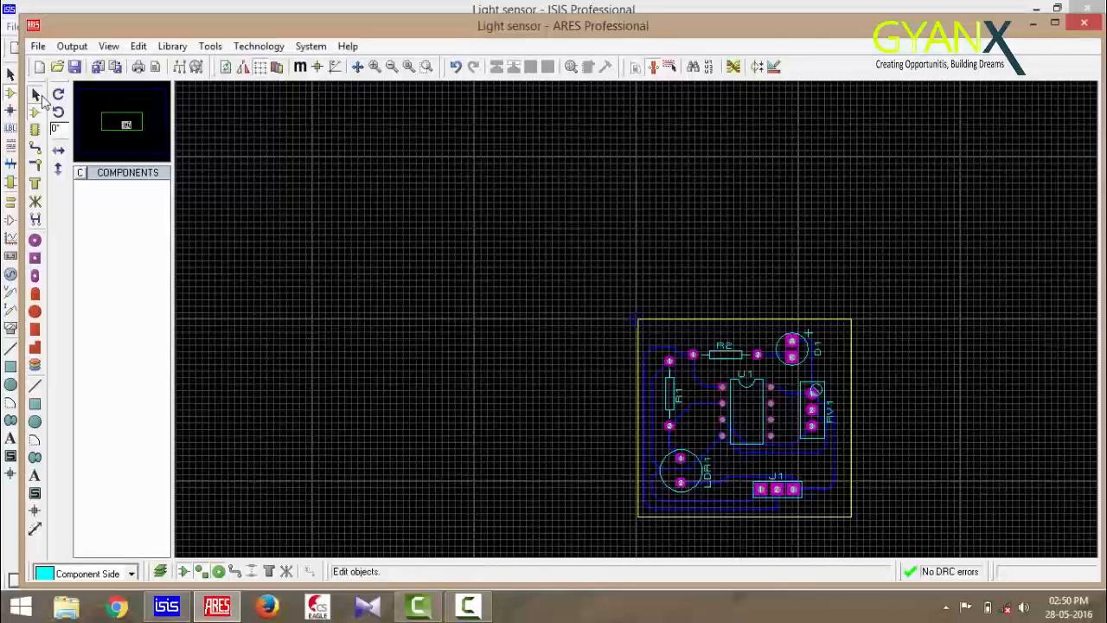
right_click(666, 354)
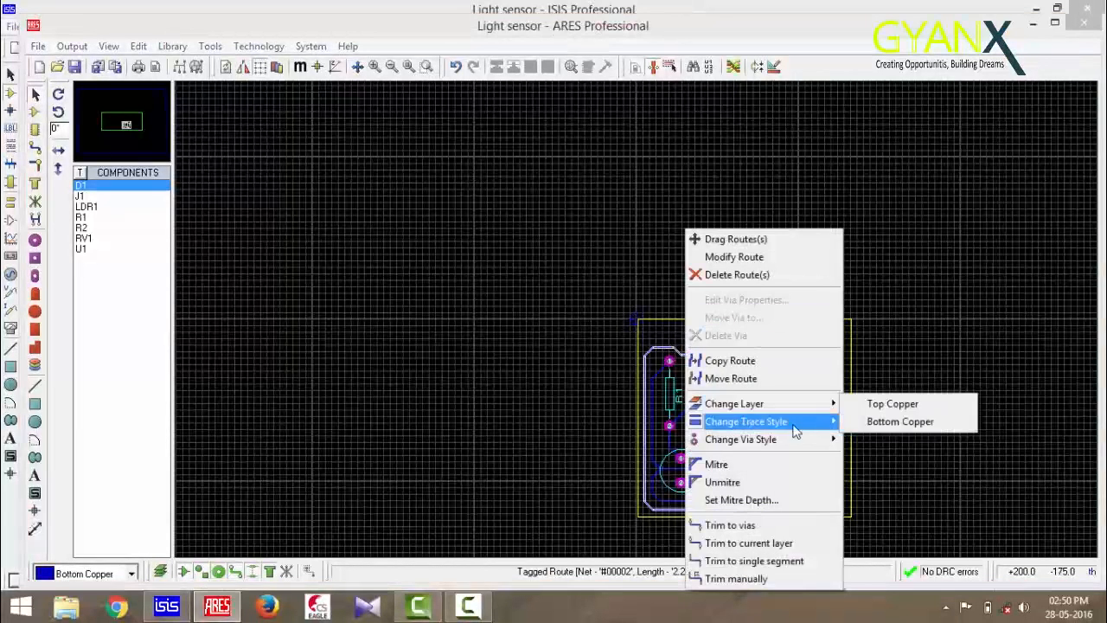
mouse_move(796, 424)
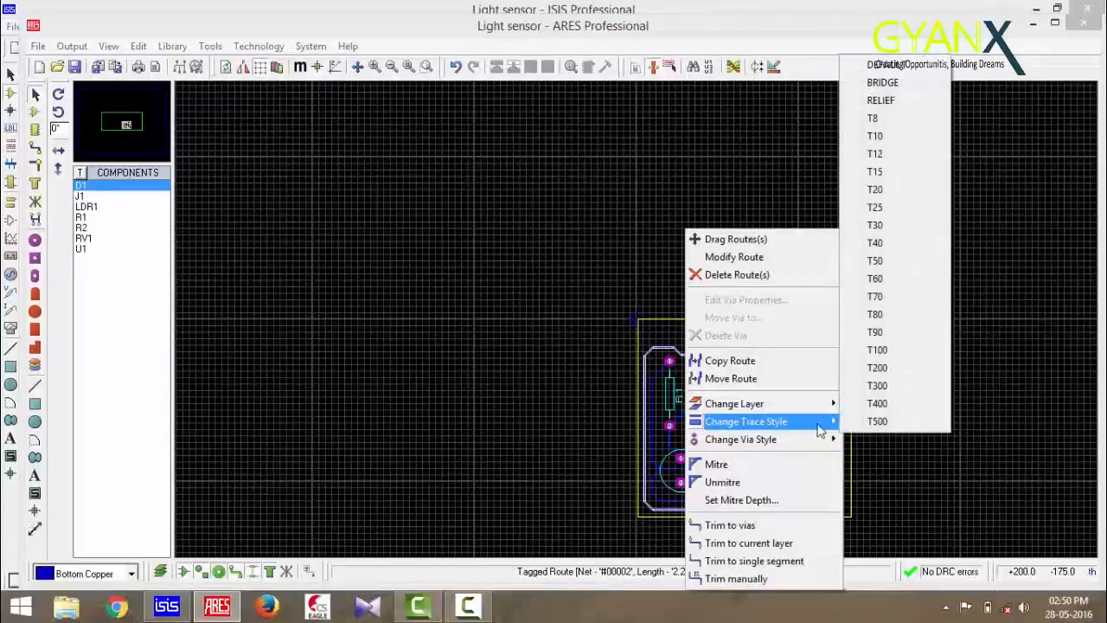
click(888, 206)
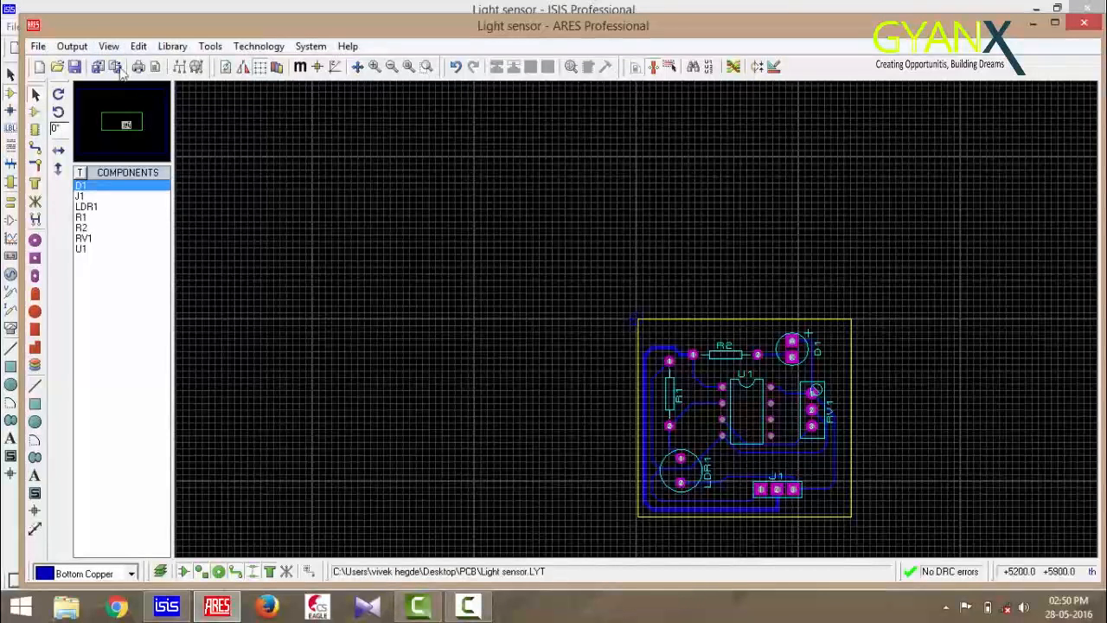
Run the pre-production check on the layout and close its report
click(77, 47)
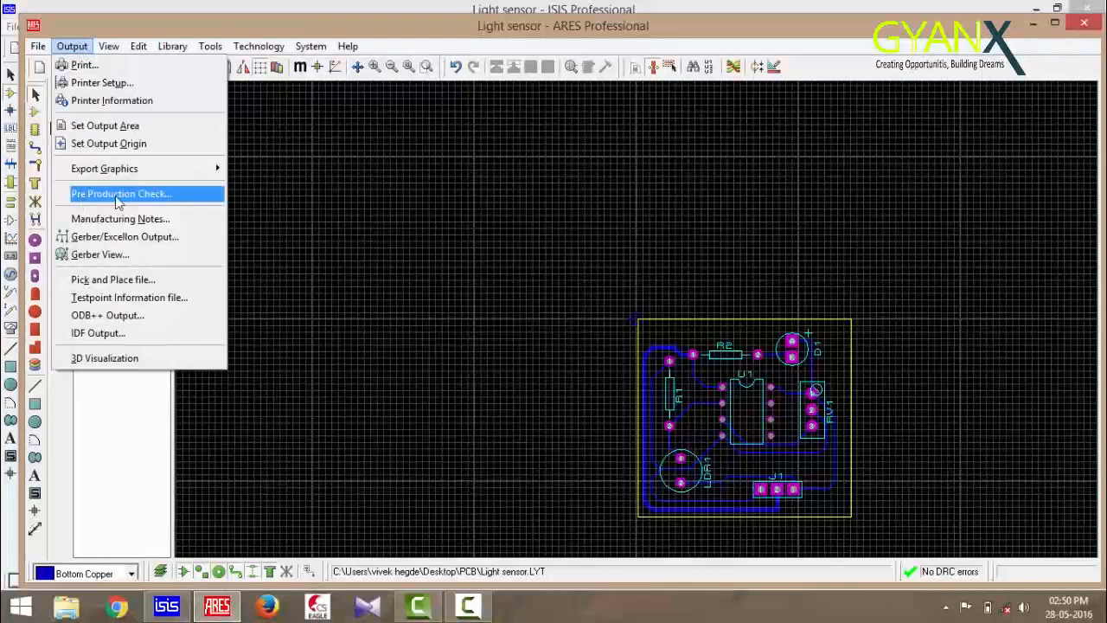
click(154, 199)
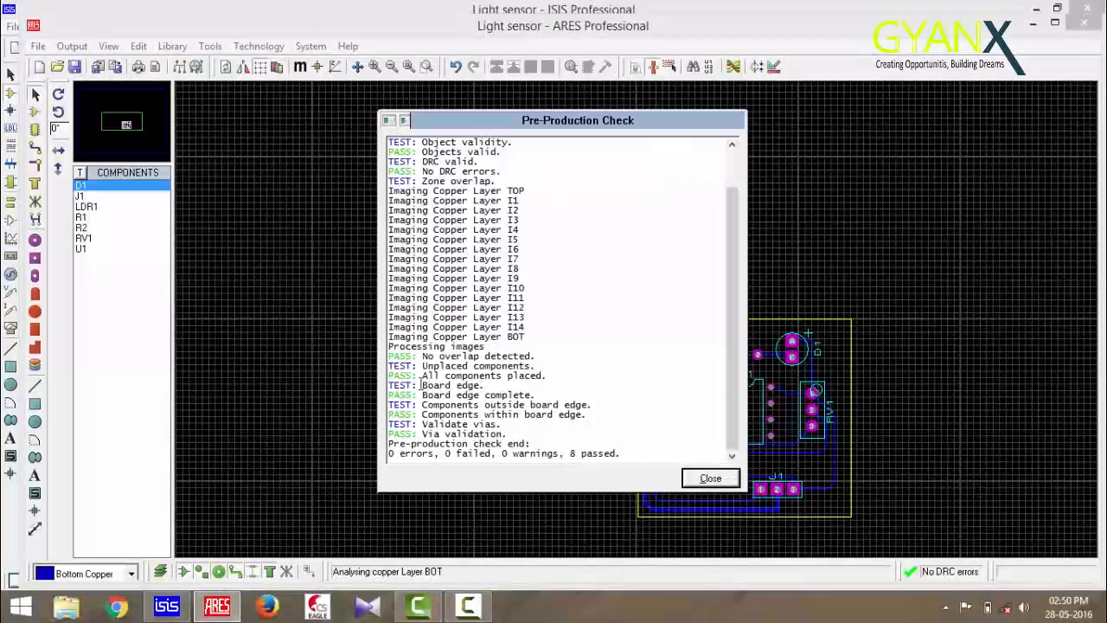
click(709, 479)
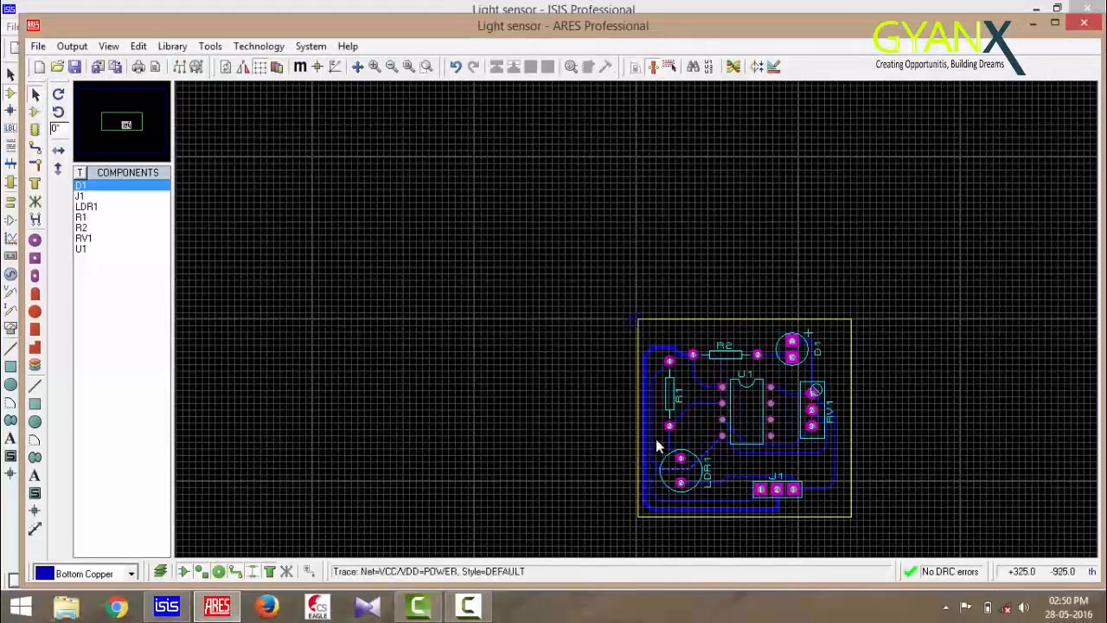
Open the 3D visualization of the board, inspect it from different angles, and close it
click(71, 45)
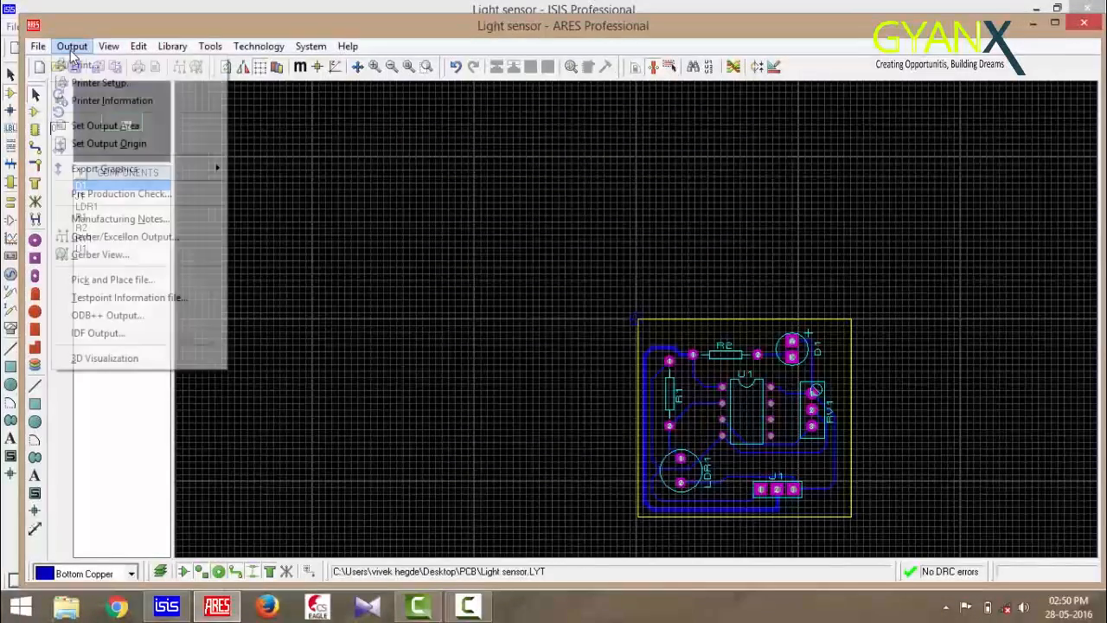
click(98, 361)
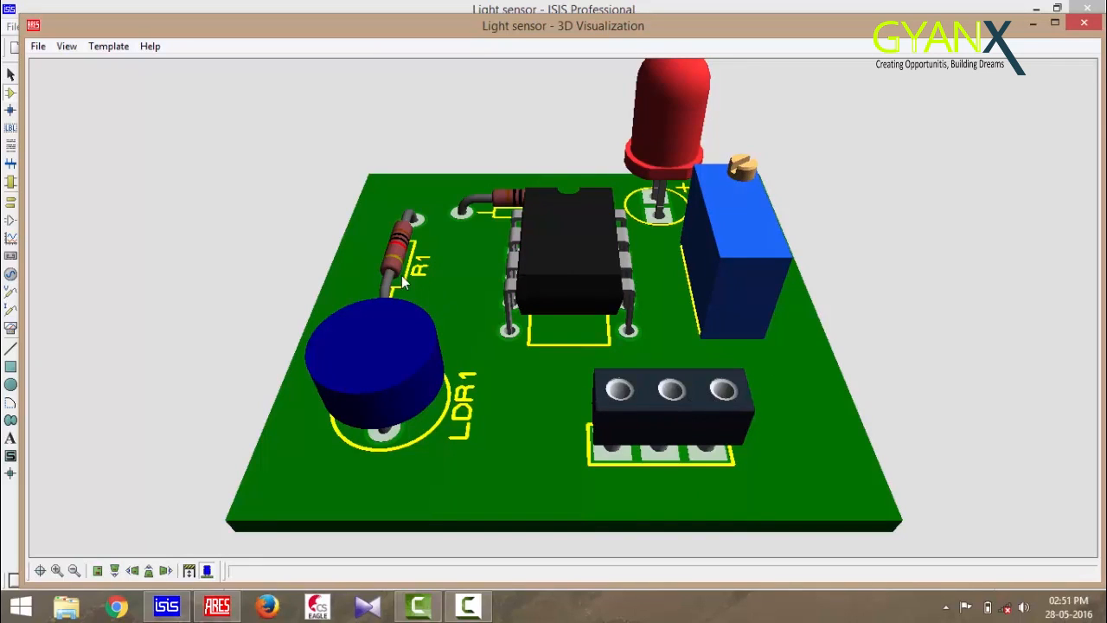
scroll(698, 269, down, 3)
drag(693, 292, 746, 529)
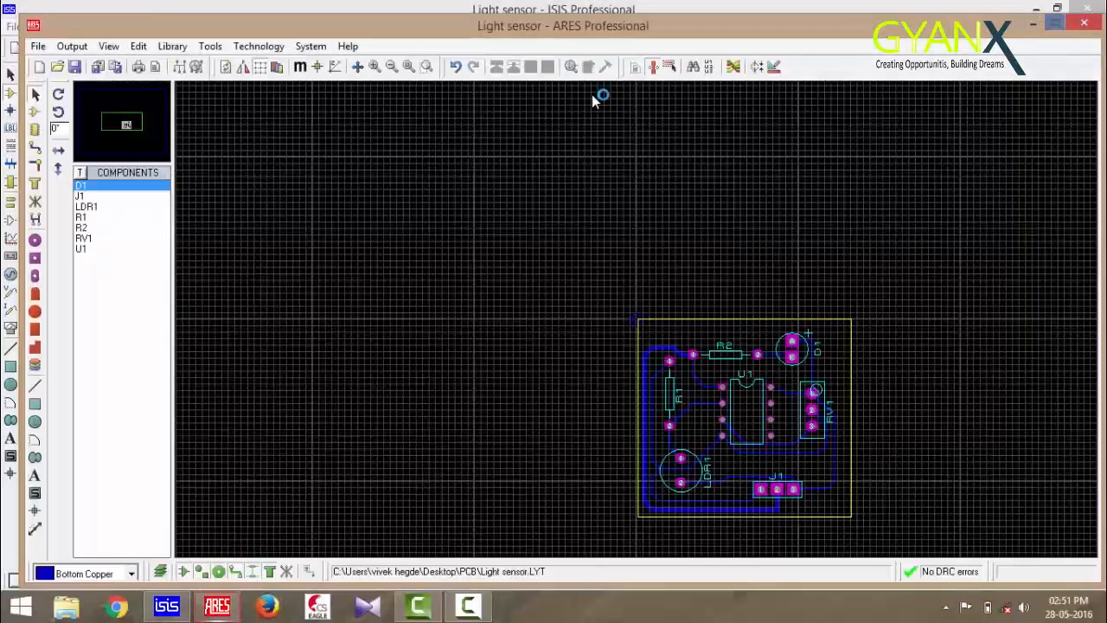
click(1082, 26)
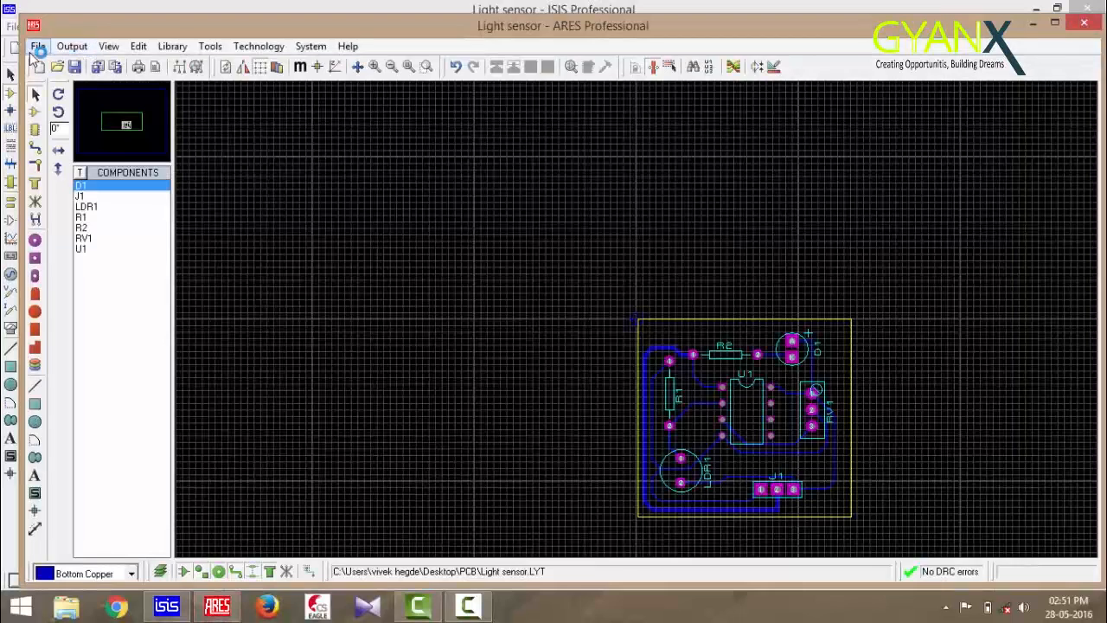
Export the artwork as a PDF with only Bottom Copper and Mech 1 layers selected
click(72, 47)
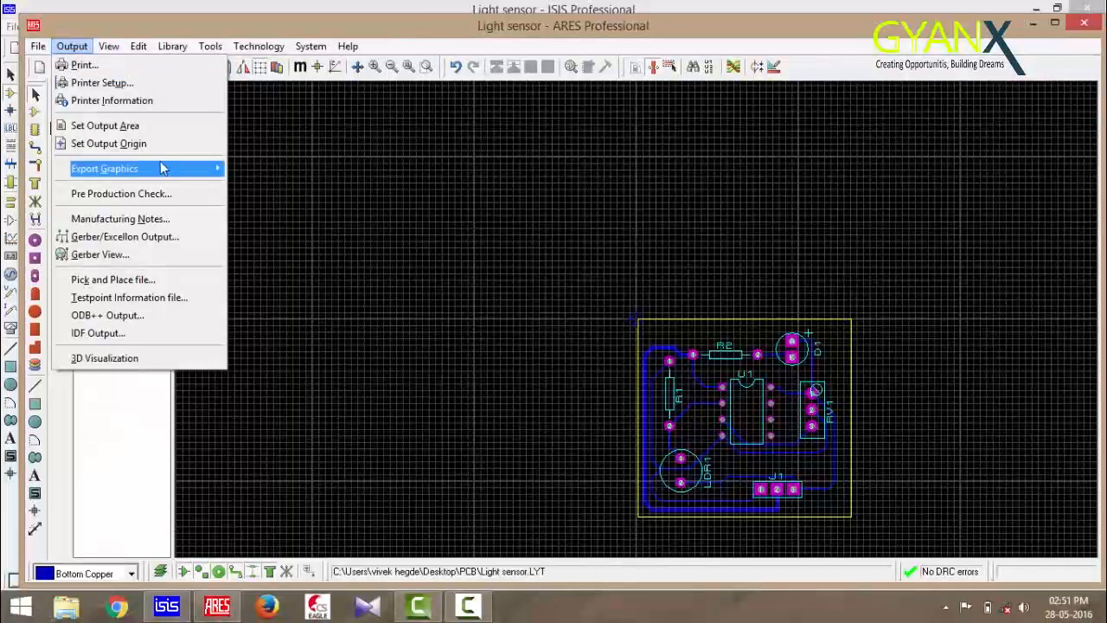
mouse_move(131, 171)
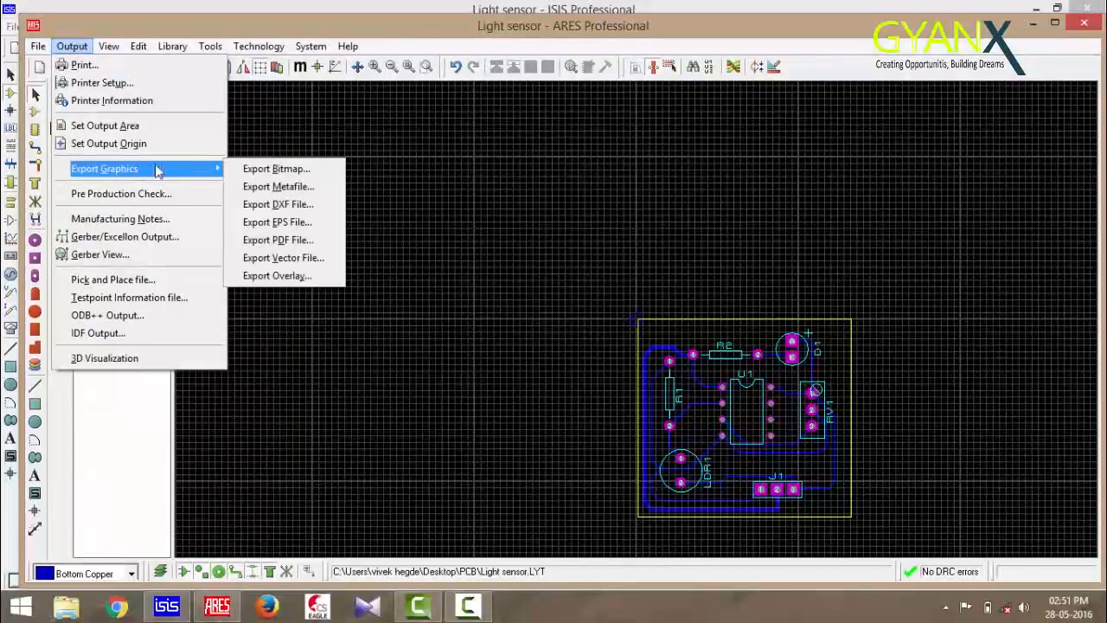
click(292, 246)
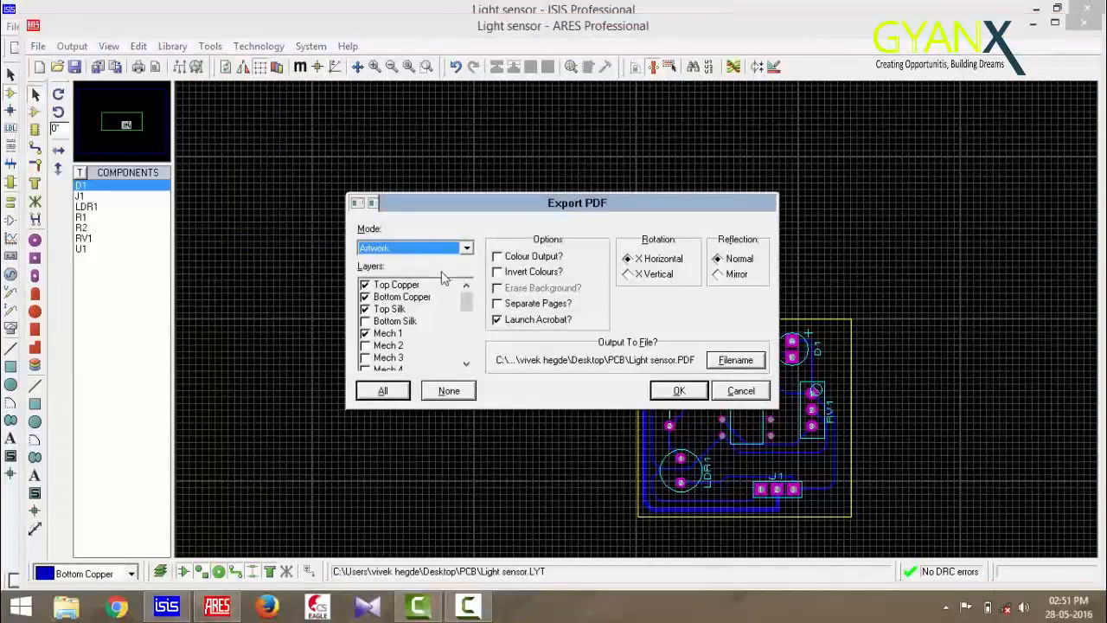
click(367, 286)
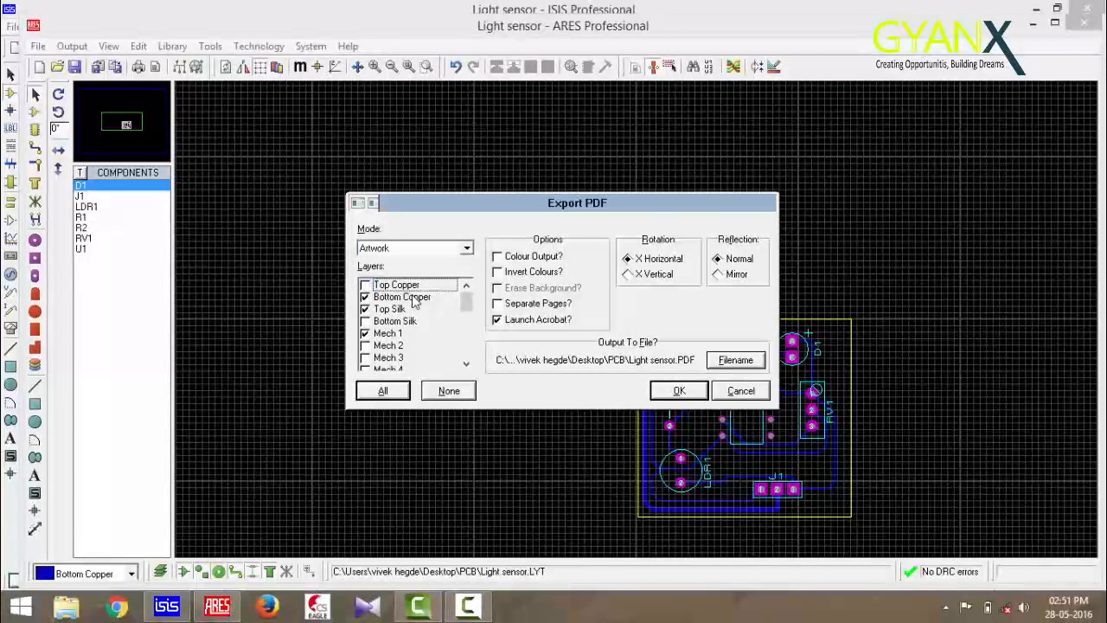
click(367, 311)
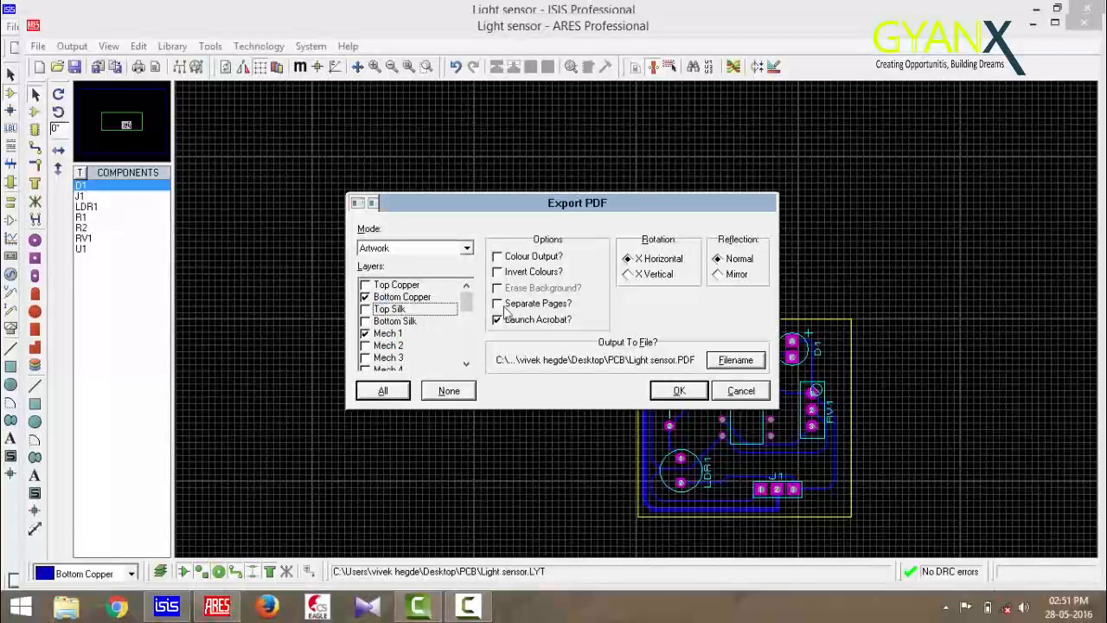
click(680, 391)
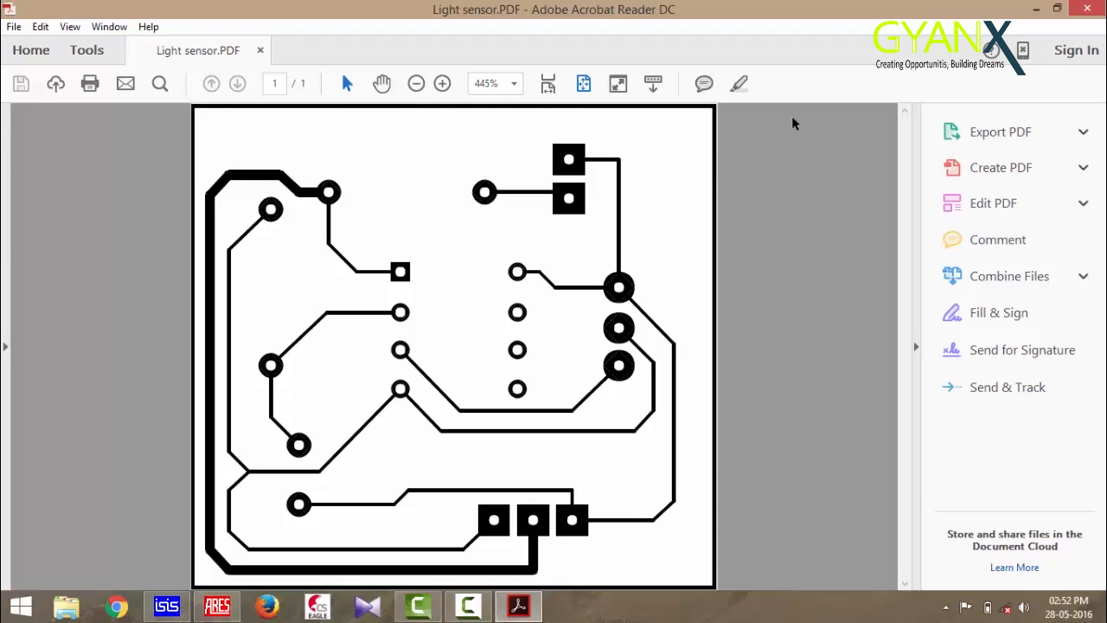
View the exported PDF in Acrobat Reader at 100% zoom
click(514, 84)
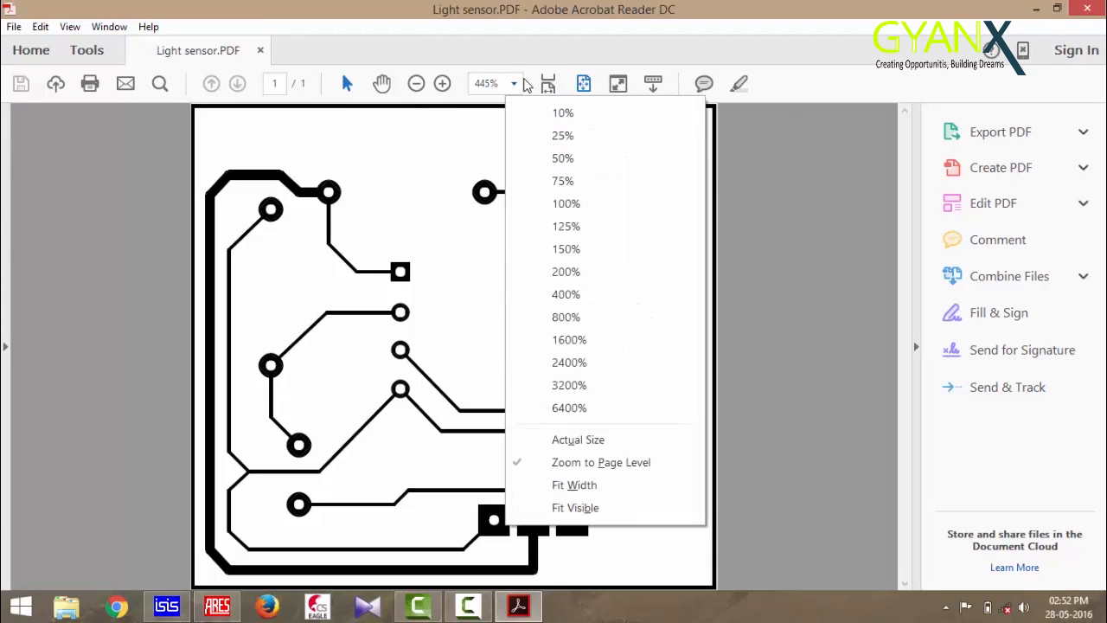
click(585, 210)
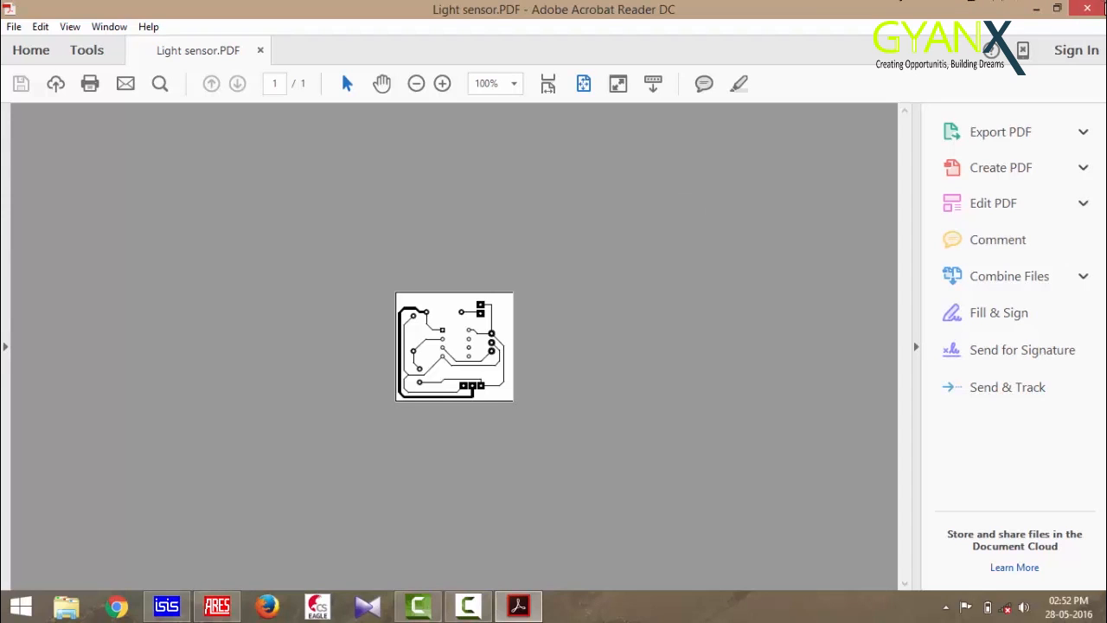